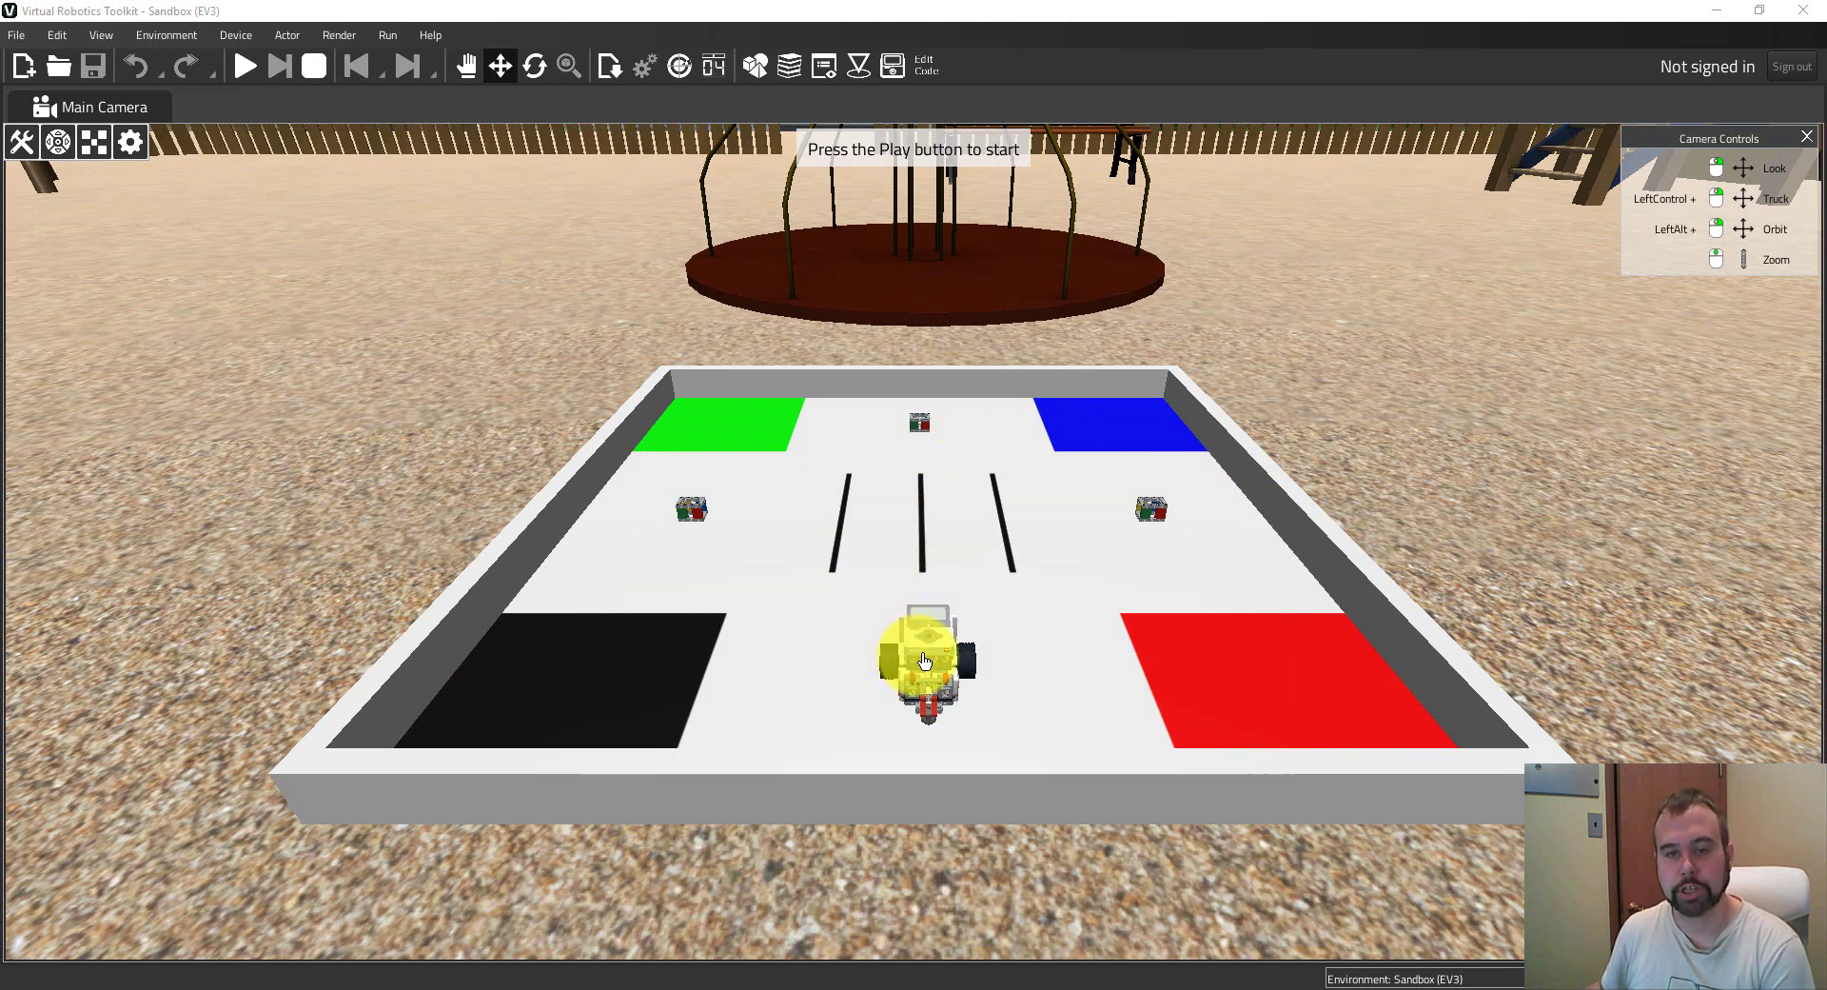
{"action": "left_click", "coordinate": [924, 660]}
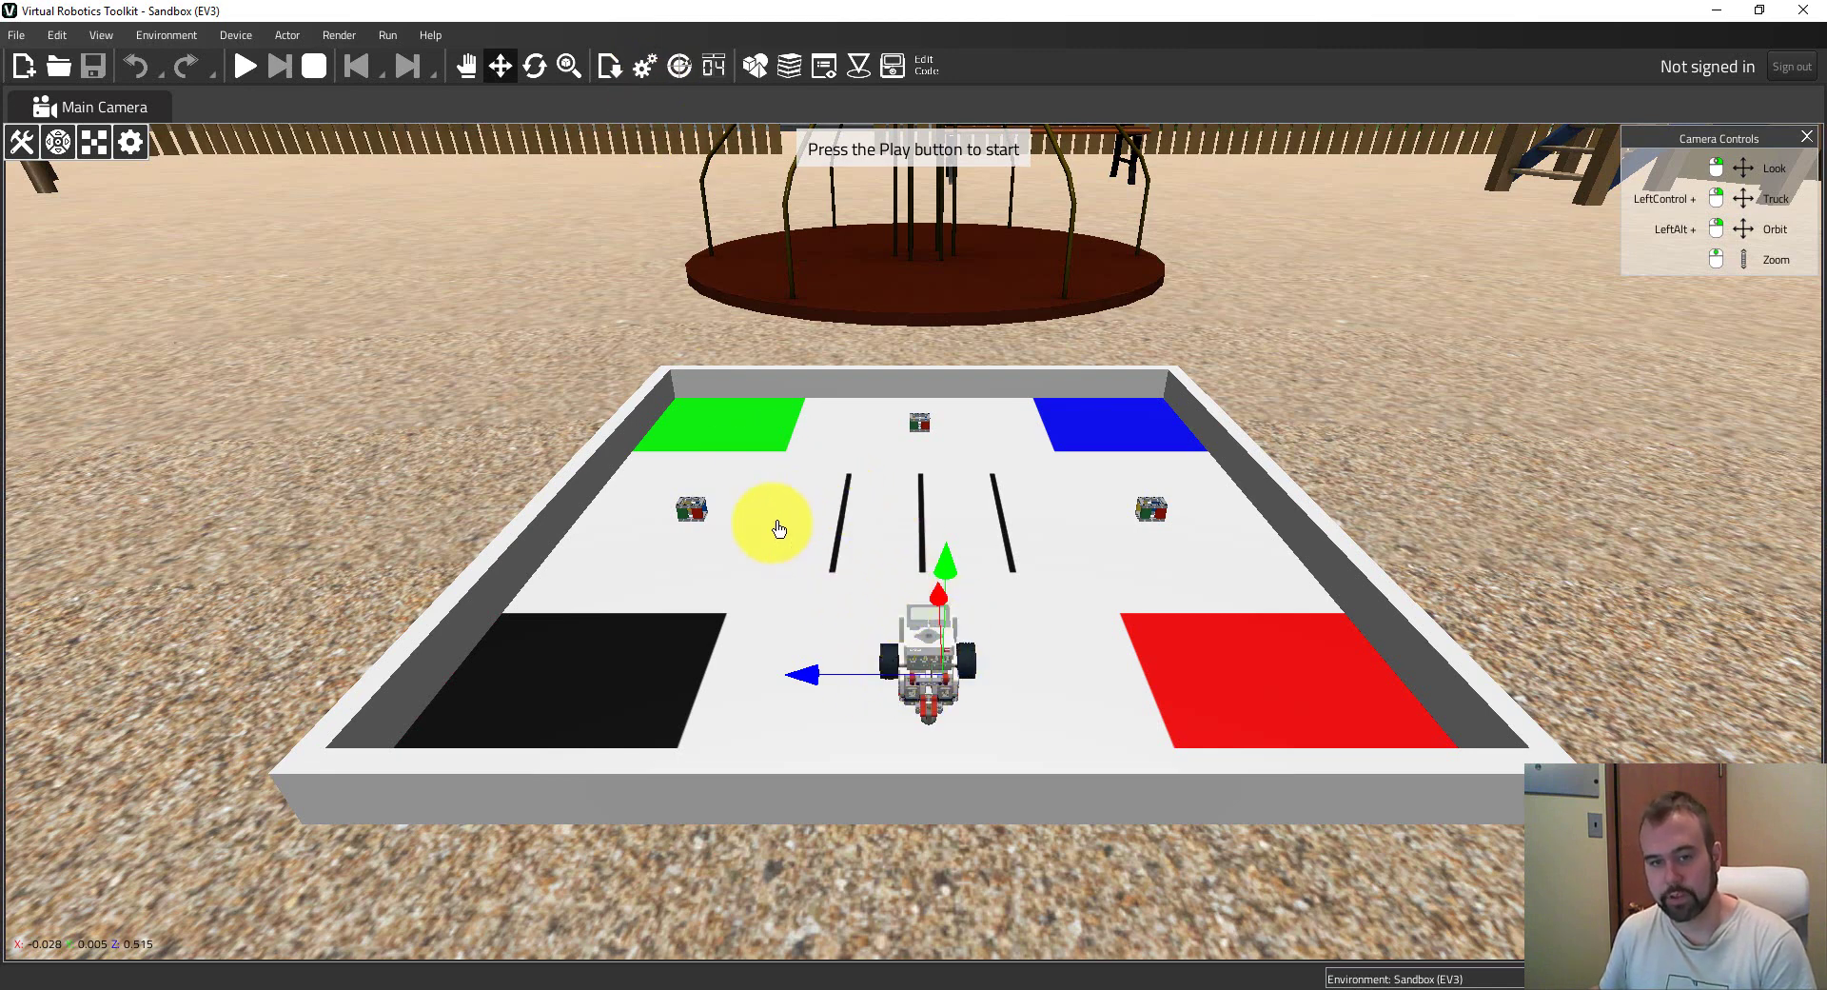
{"action": "left_click", "coordinate": [688, 508]}
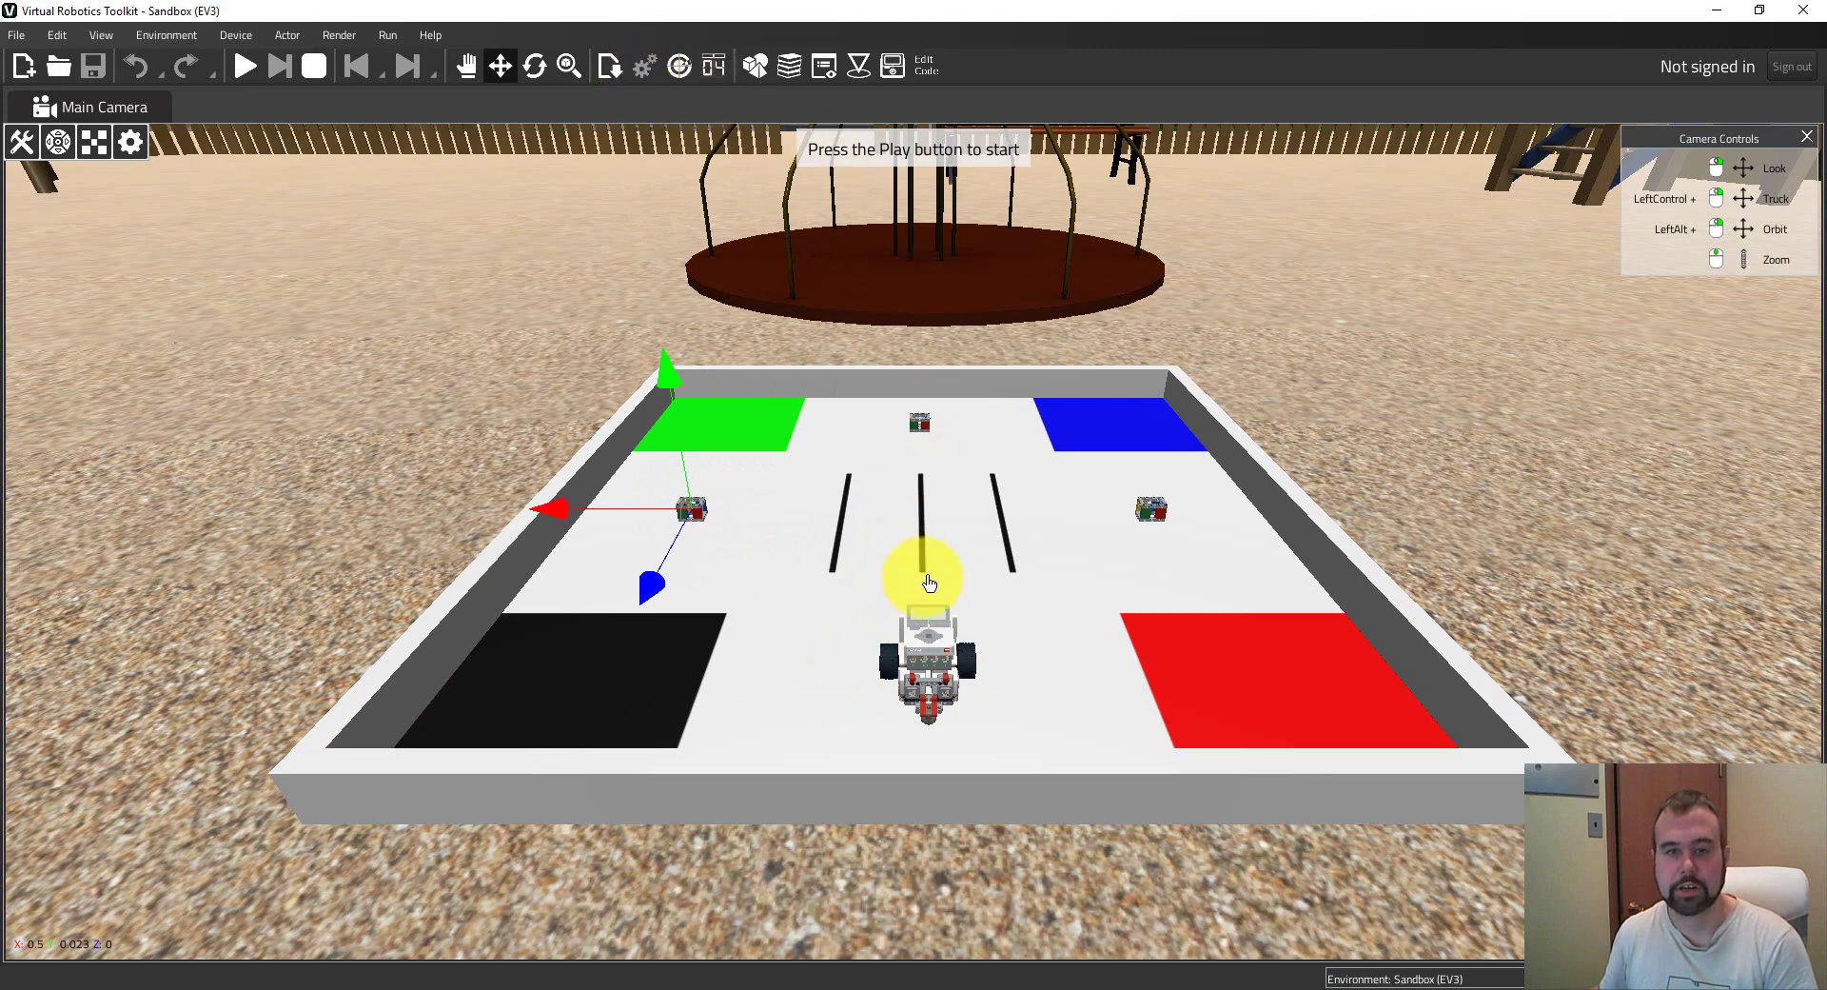
{"action": "left_click", "coordinate": [937, 650]}
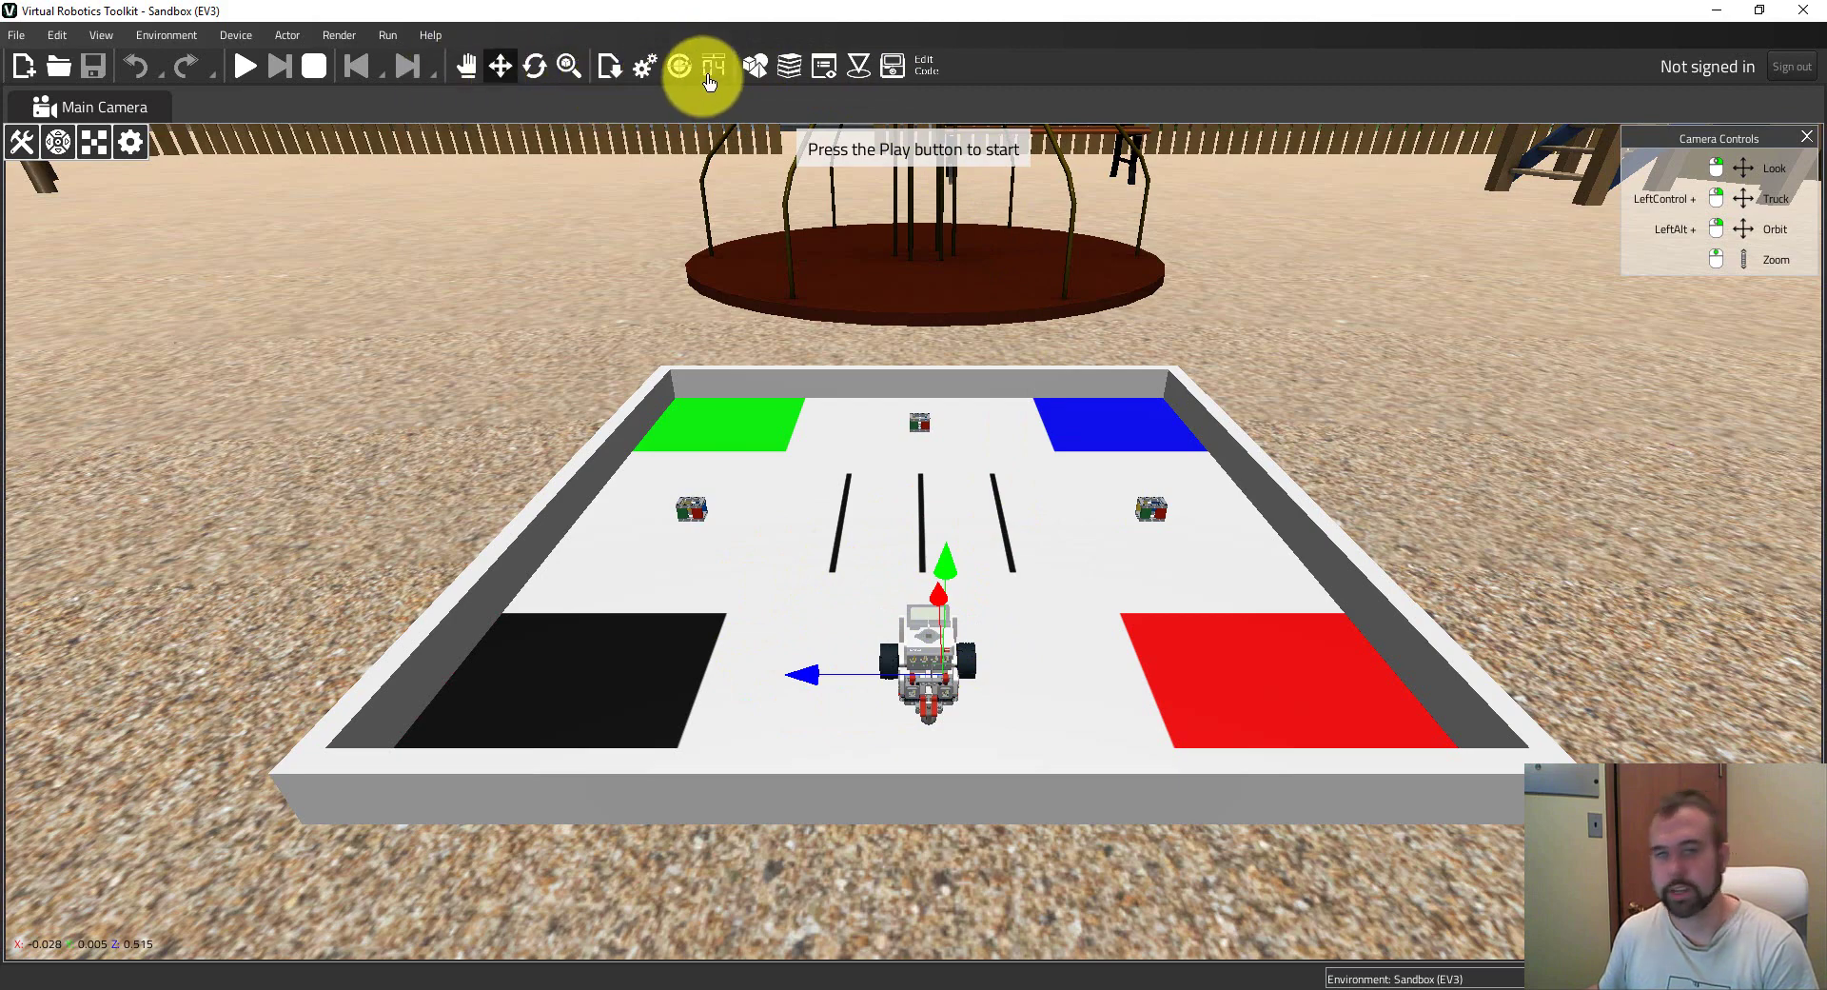
Switch to the hand (Truck camera) tool so dragging pans the view instead of moving the robot.
{"action": "left_click", "coordinate": [471, 76]}
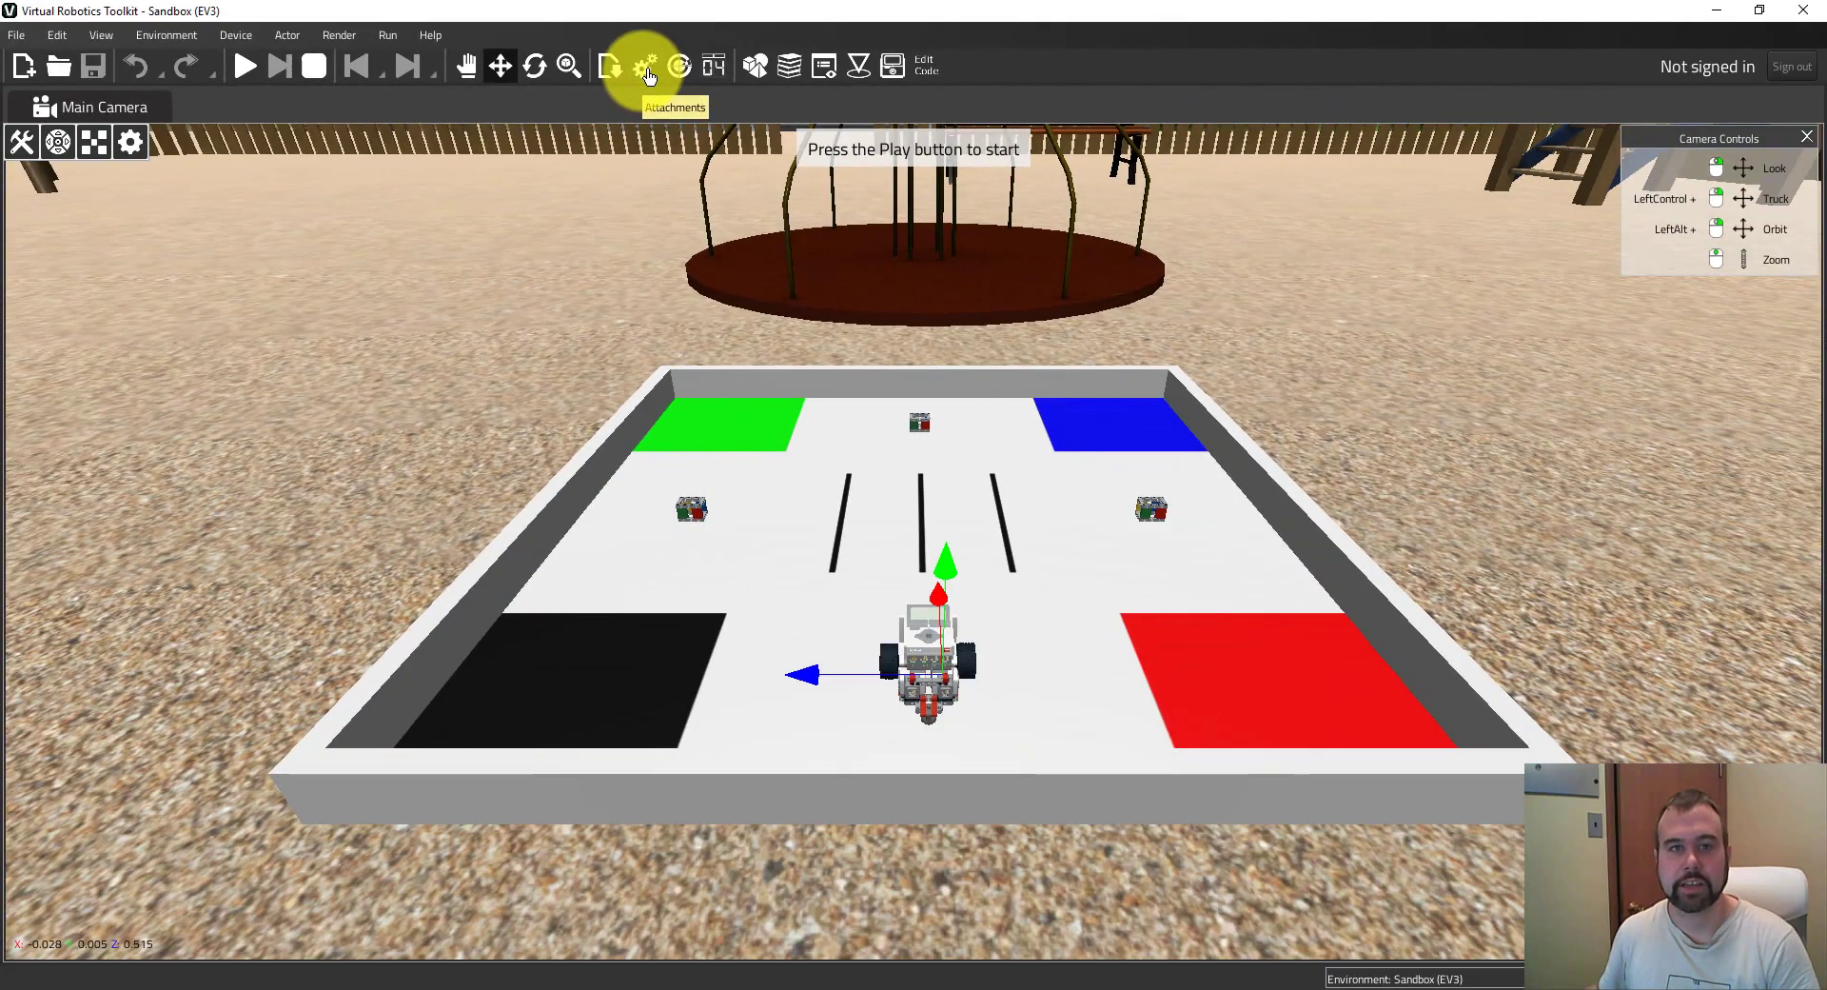
Show the EV3 Educator Vehicle's Managing Attachments dialog centred on screen, with the preview rotated and tilted.
{"action": "left_click", "coordinate": [645, 66]}
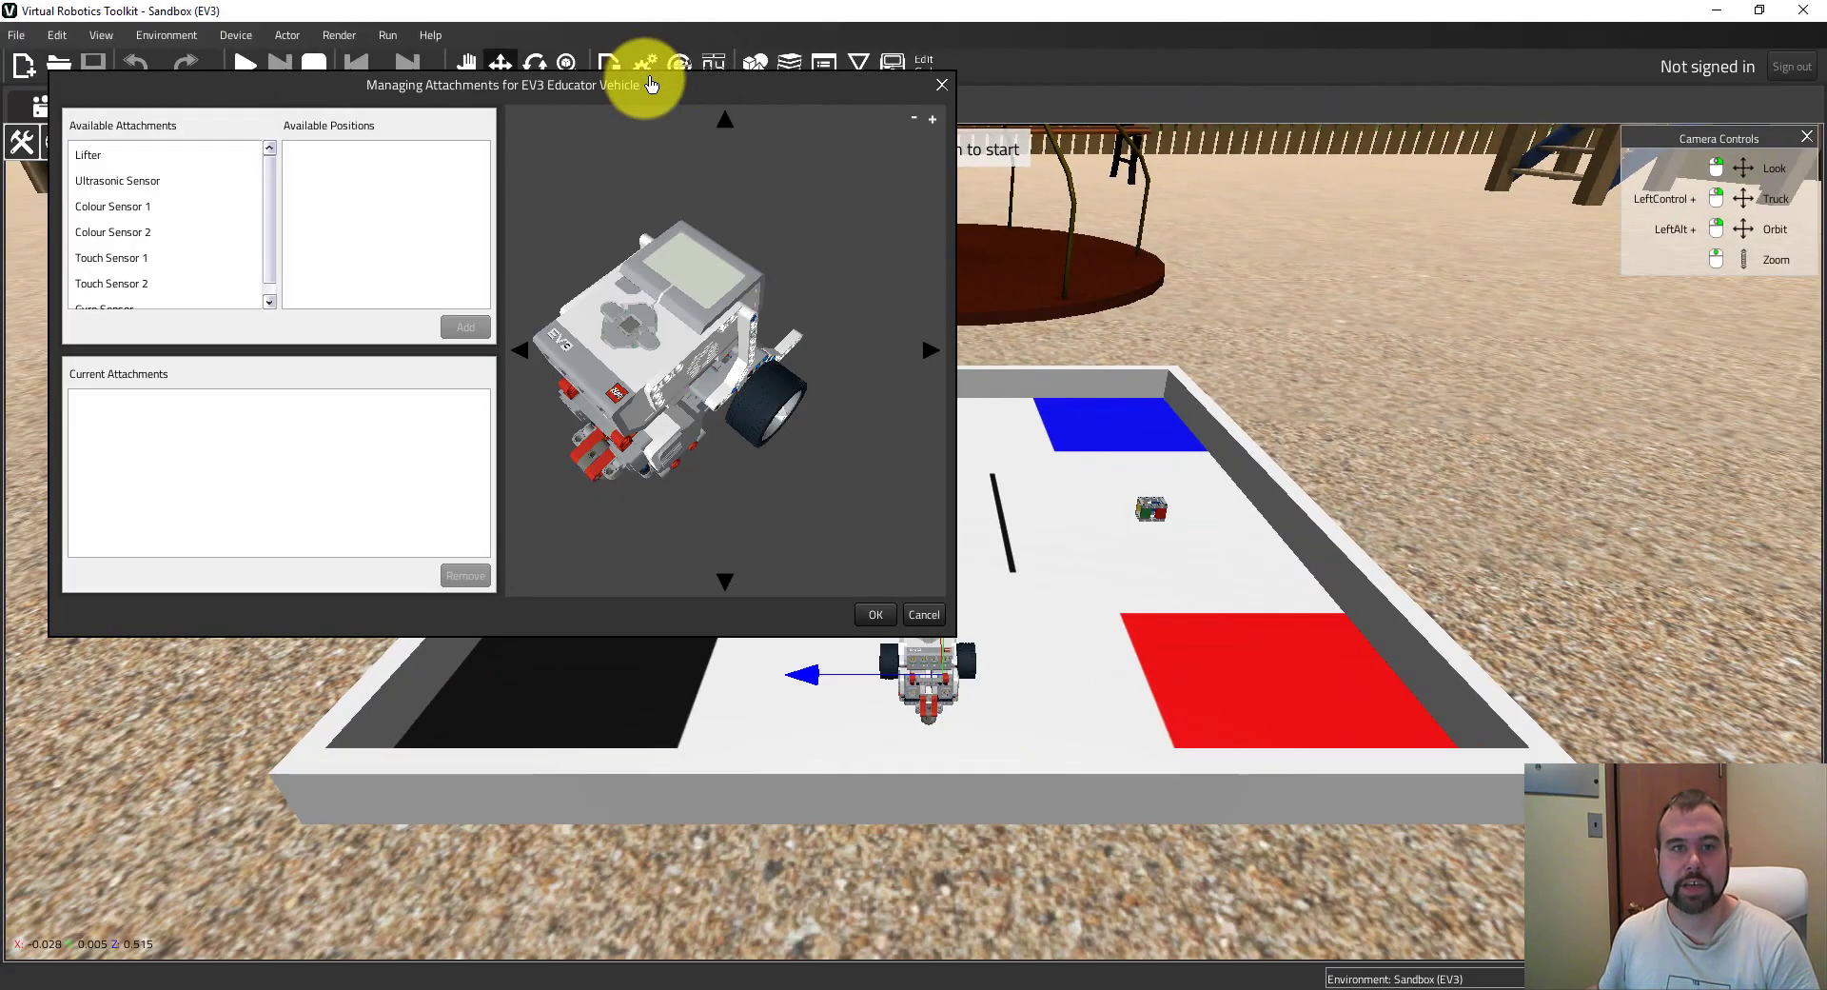
{"action": "left_click_drag", "start_coordinate": [611, 89], "coordinate": [1031, 197]}
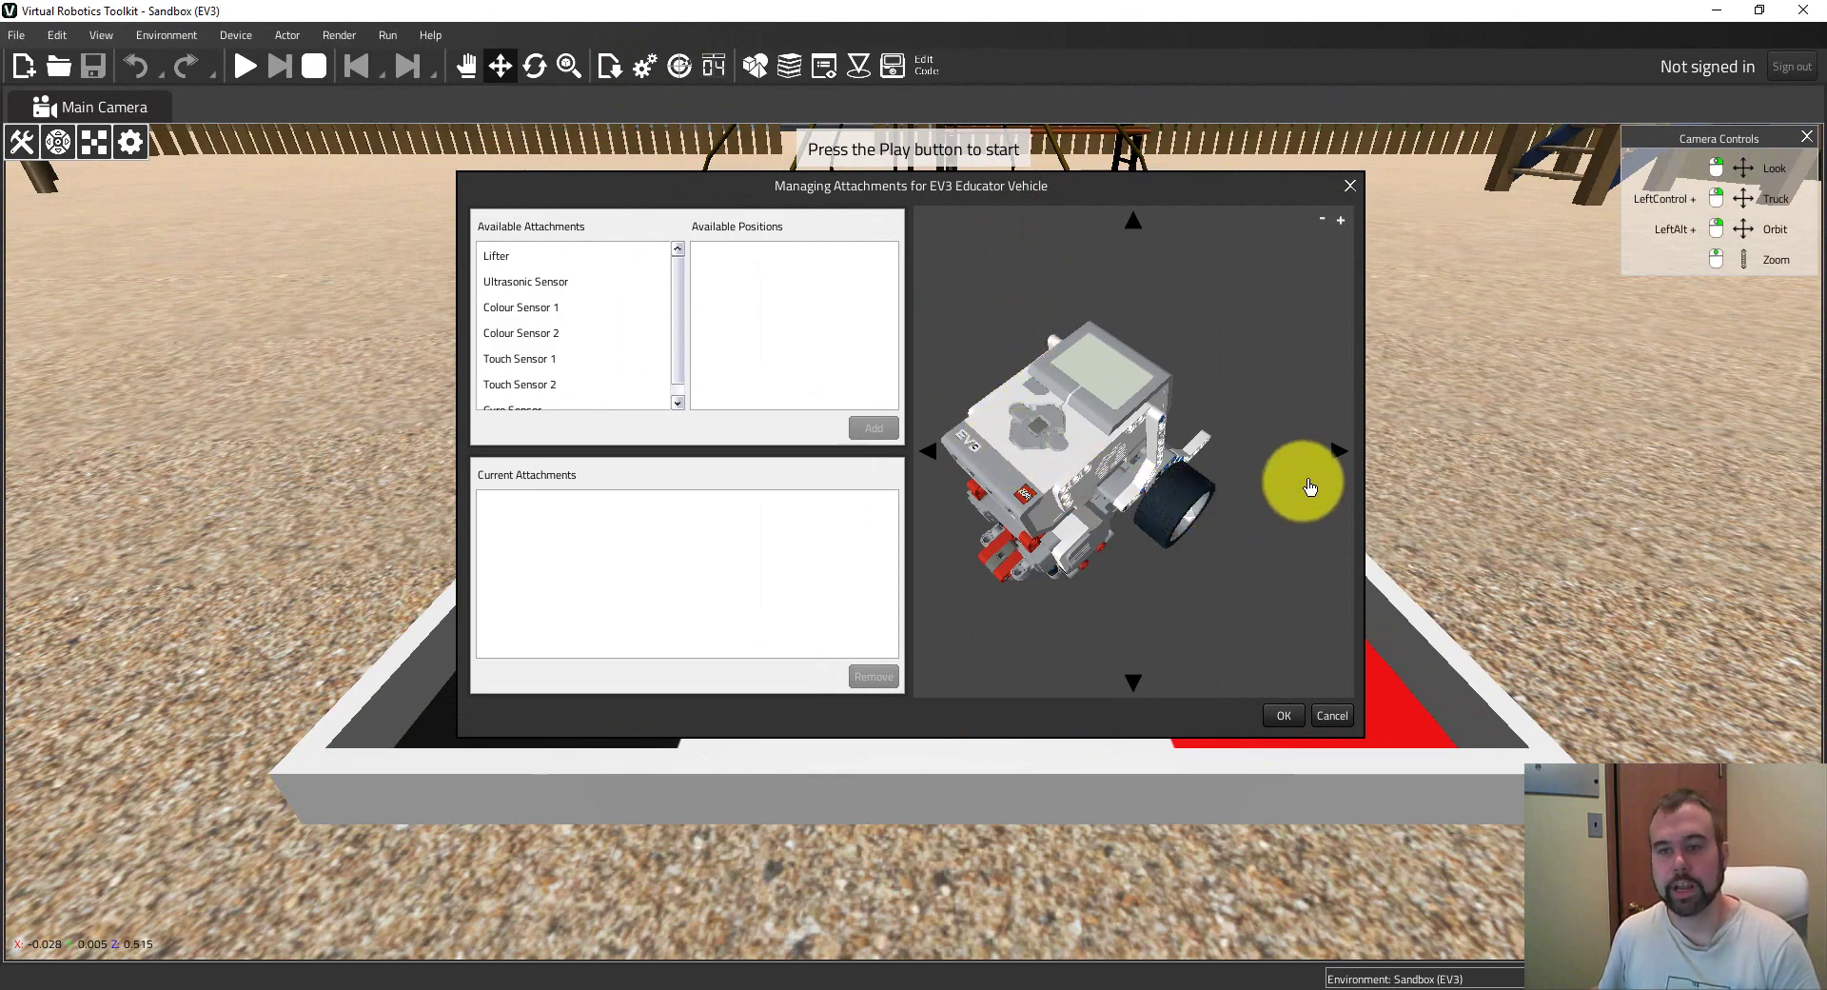
{"action": "left_click", "coordinate": [1338, 453]}
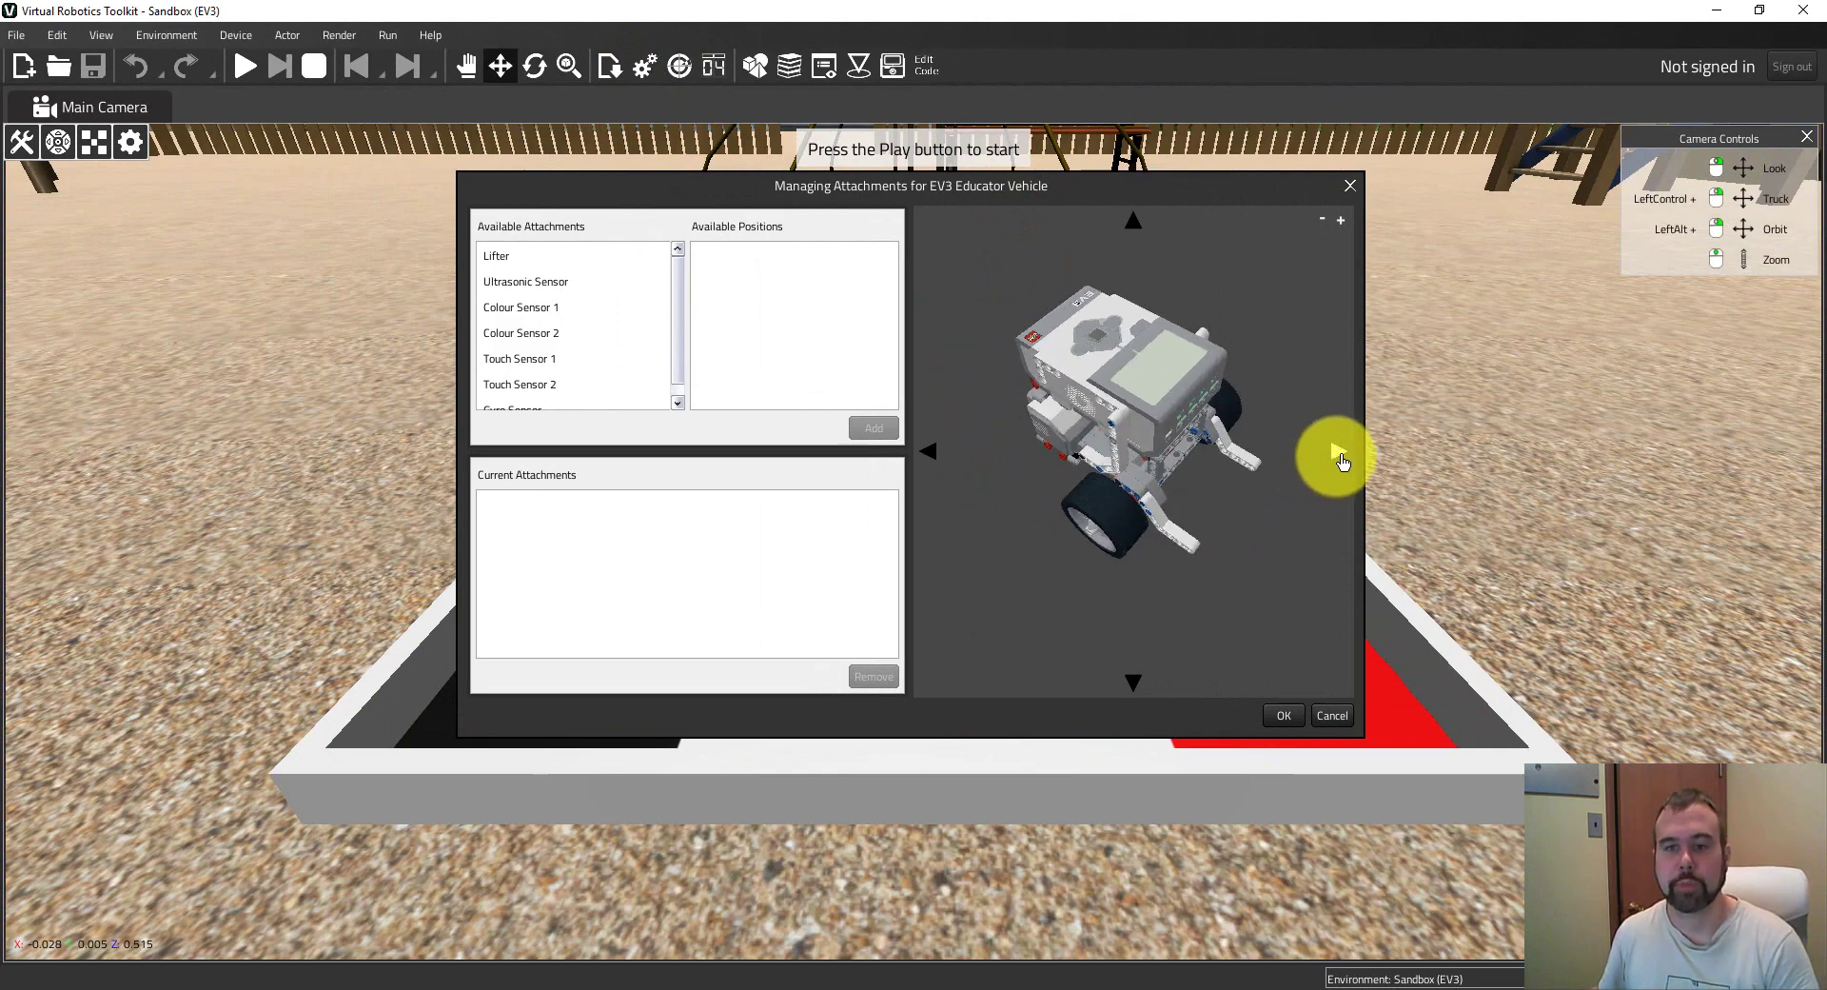
{"action": "left_click", "coordinate": [1133, 684]}
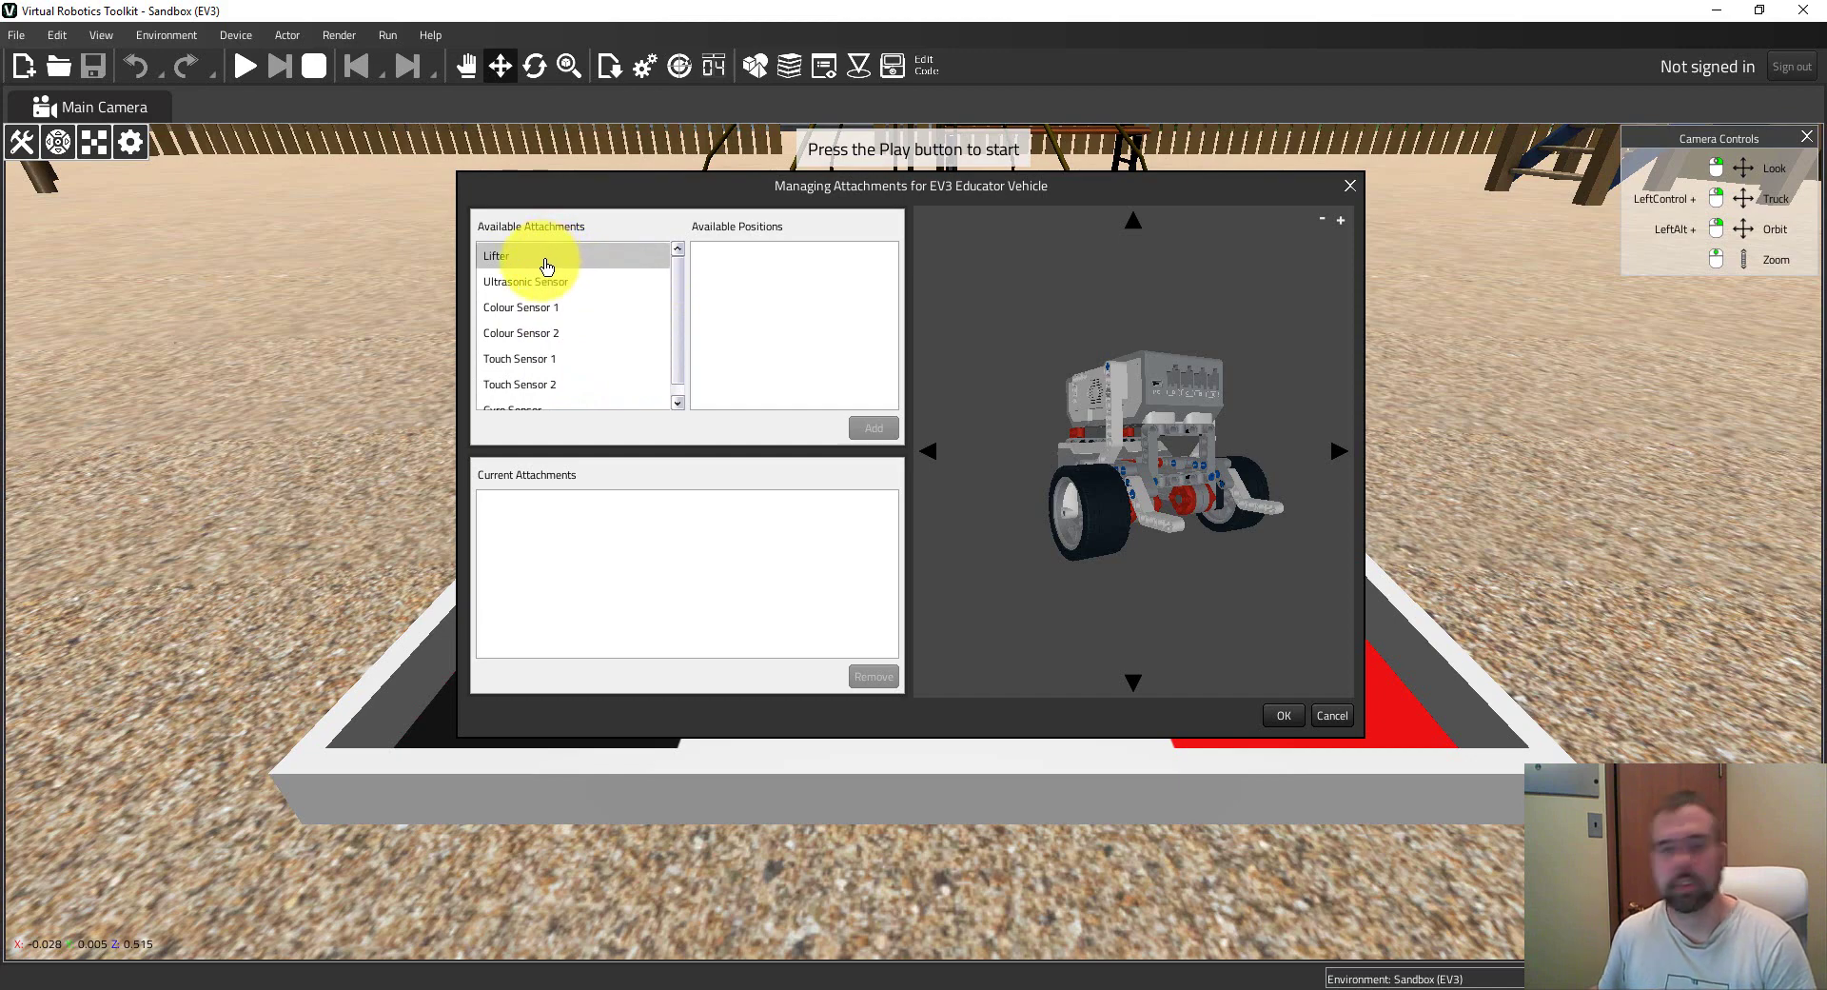
Add the Lifter attachment at the Front position, checking it from several preview angles.
{"action": "left_click", "coordinate": [545, 267]}
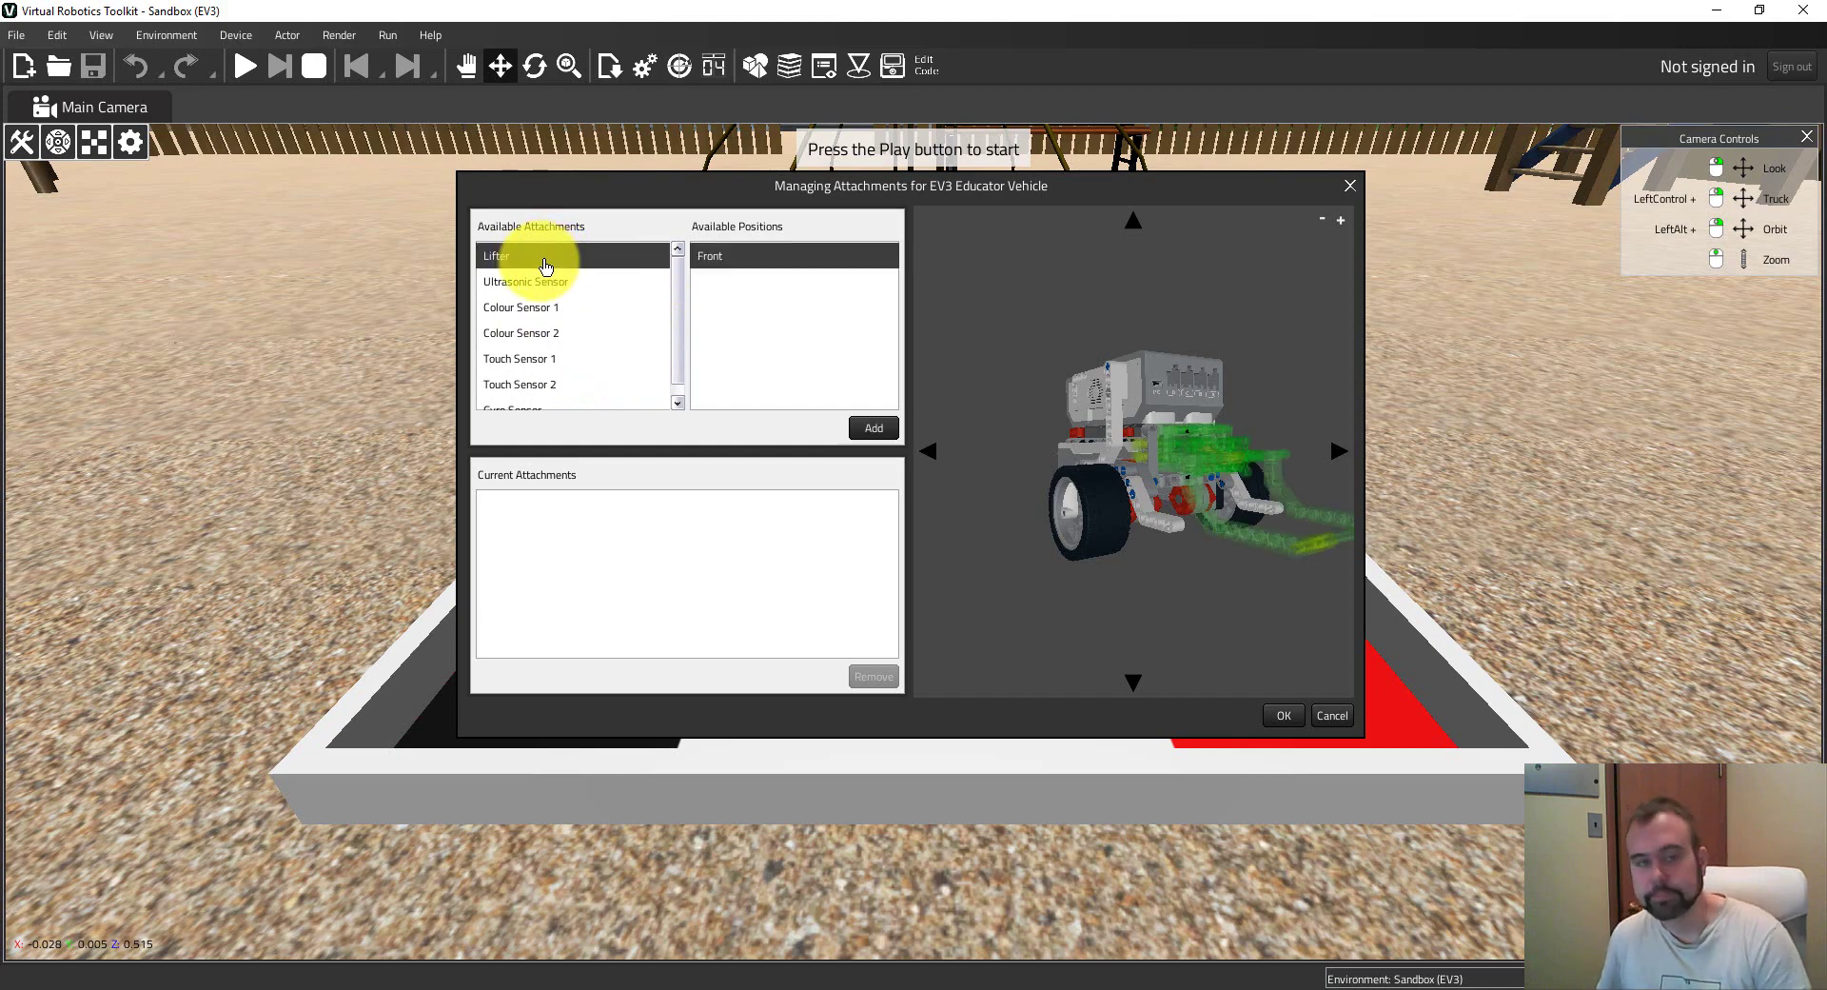
{"action": "left_click", "coordinate": [1339, 456]}
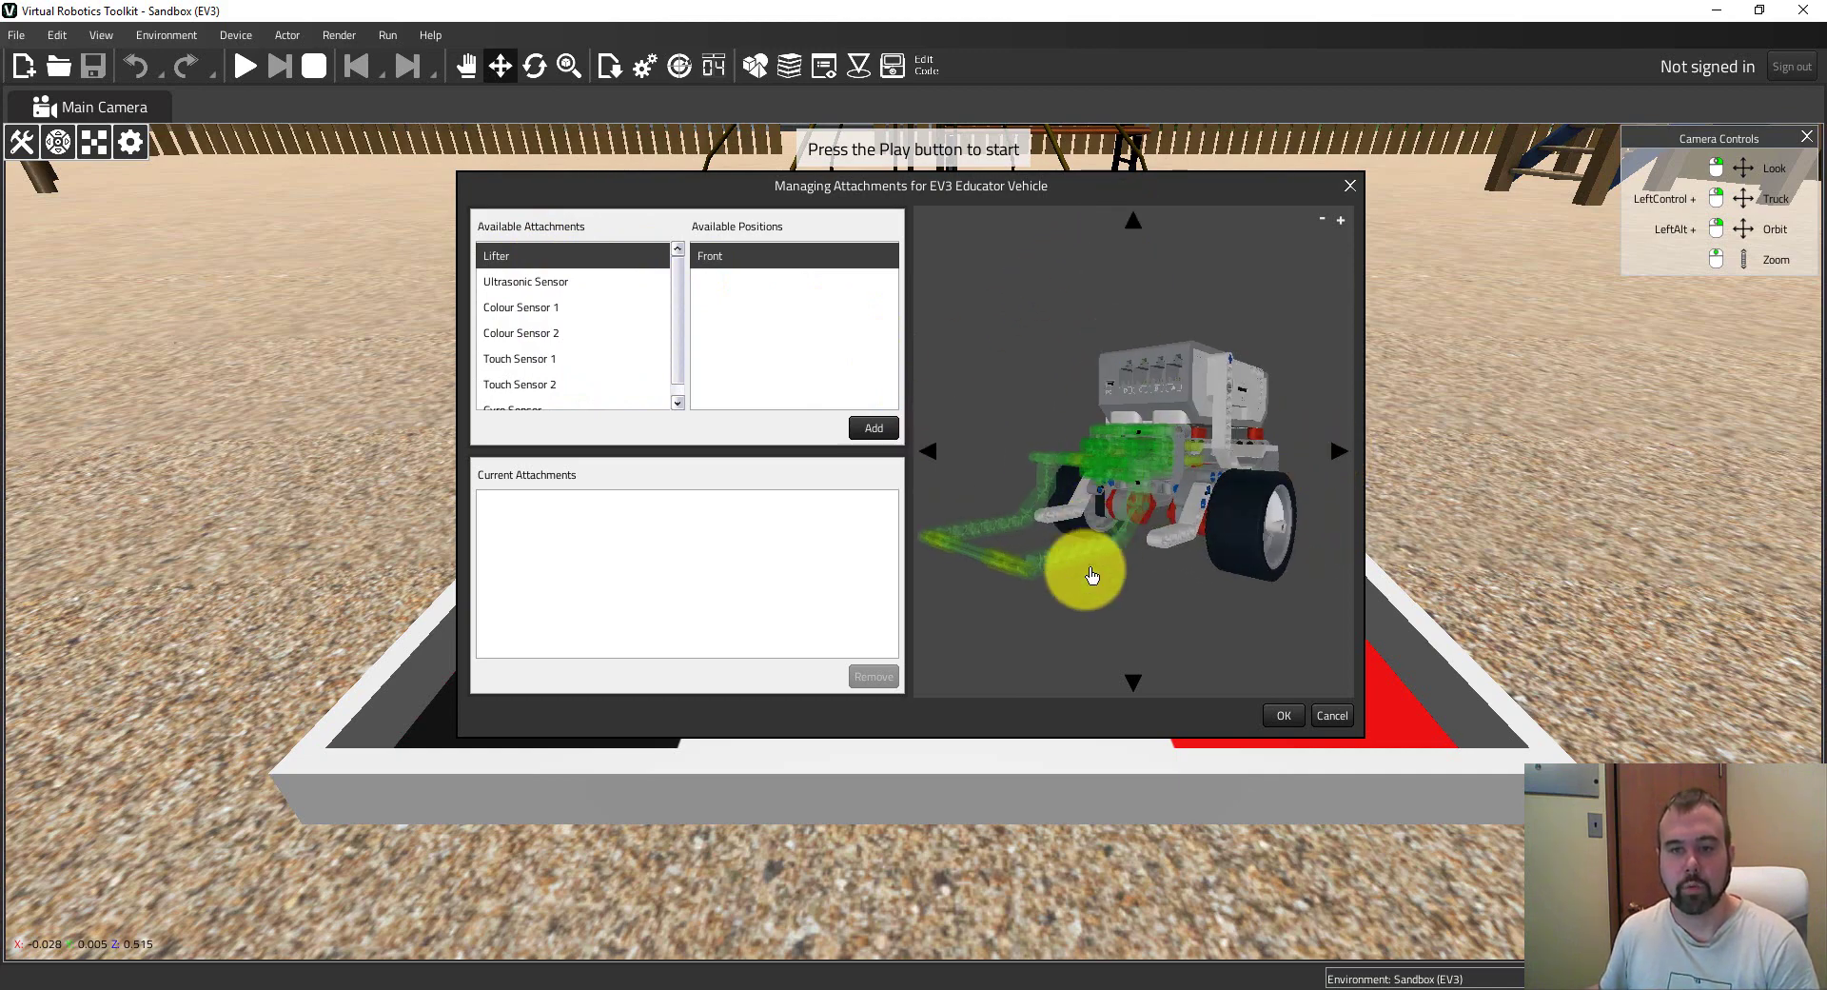
{"action": "left_click", "coordinate": [1134, 685]}
{"action": "left_click", "coordinate": [1133, 223]}
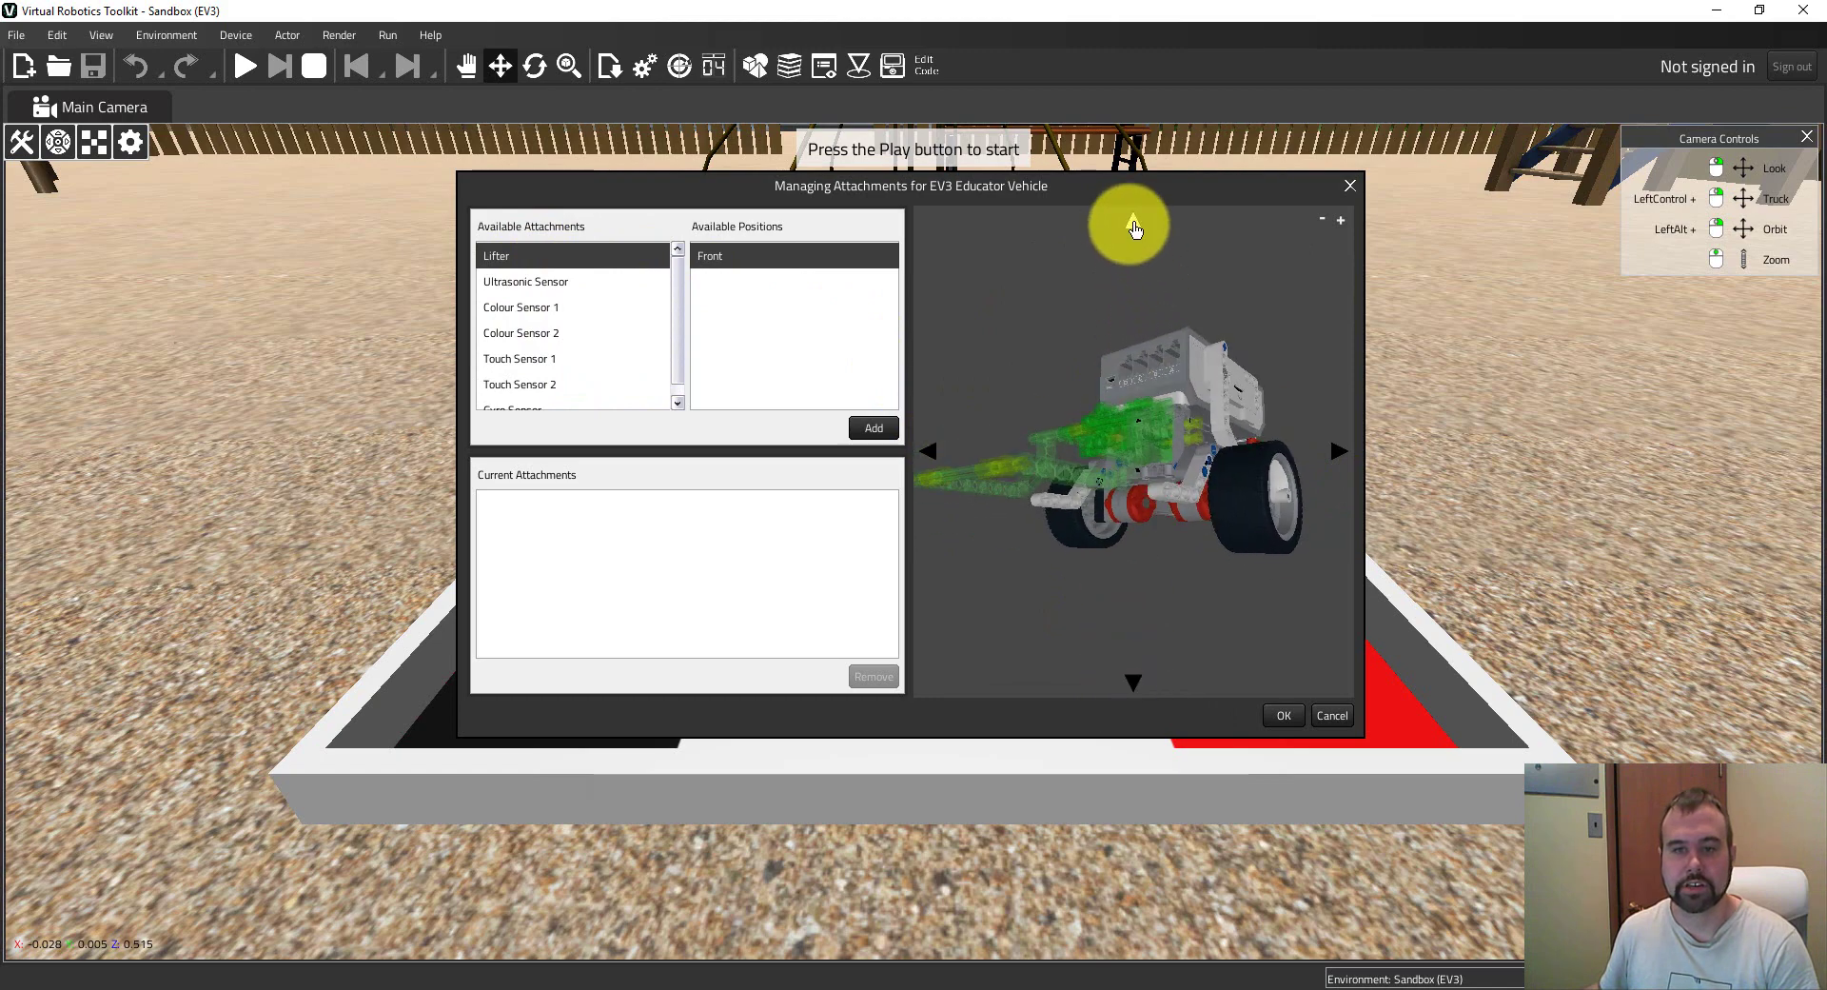
{"action": "left_click", "coordinate": [871, 429]}
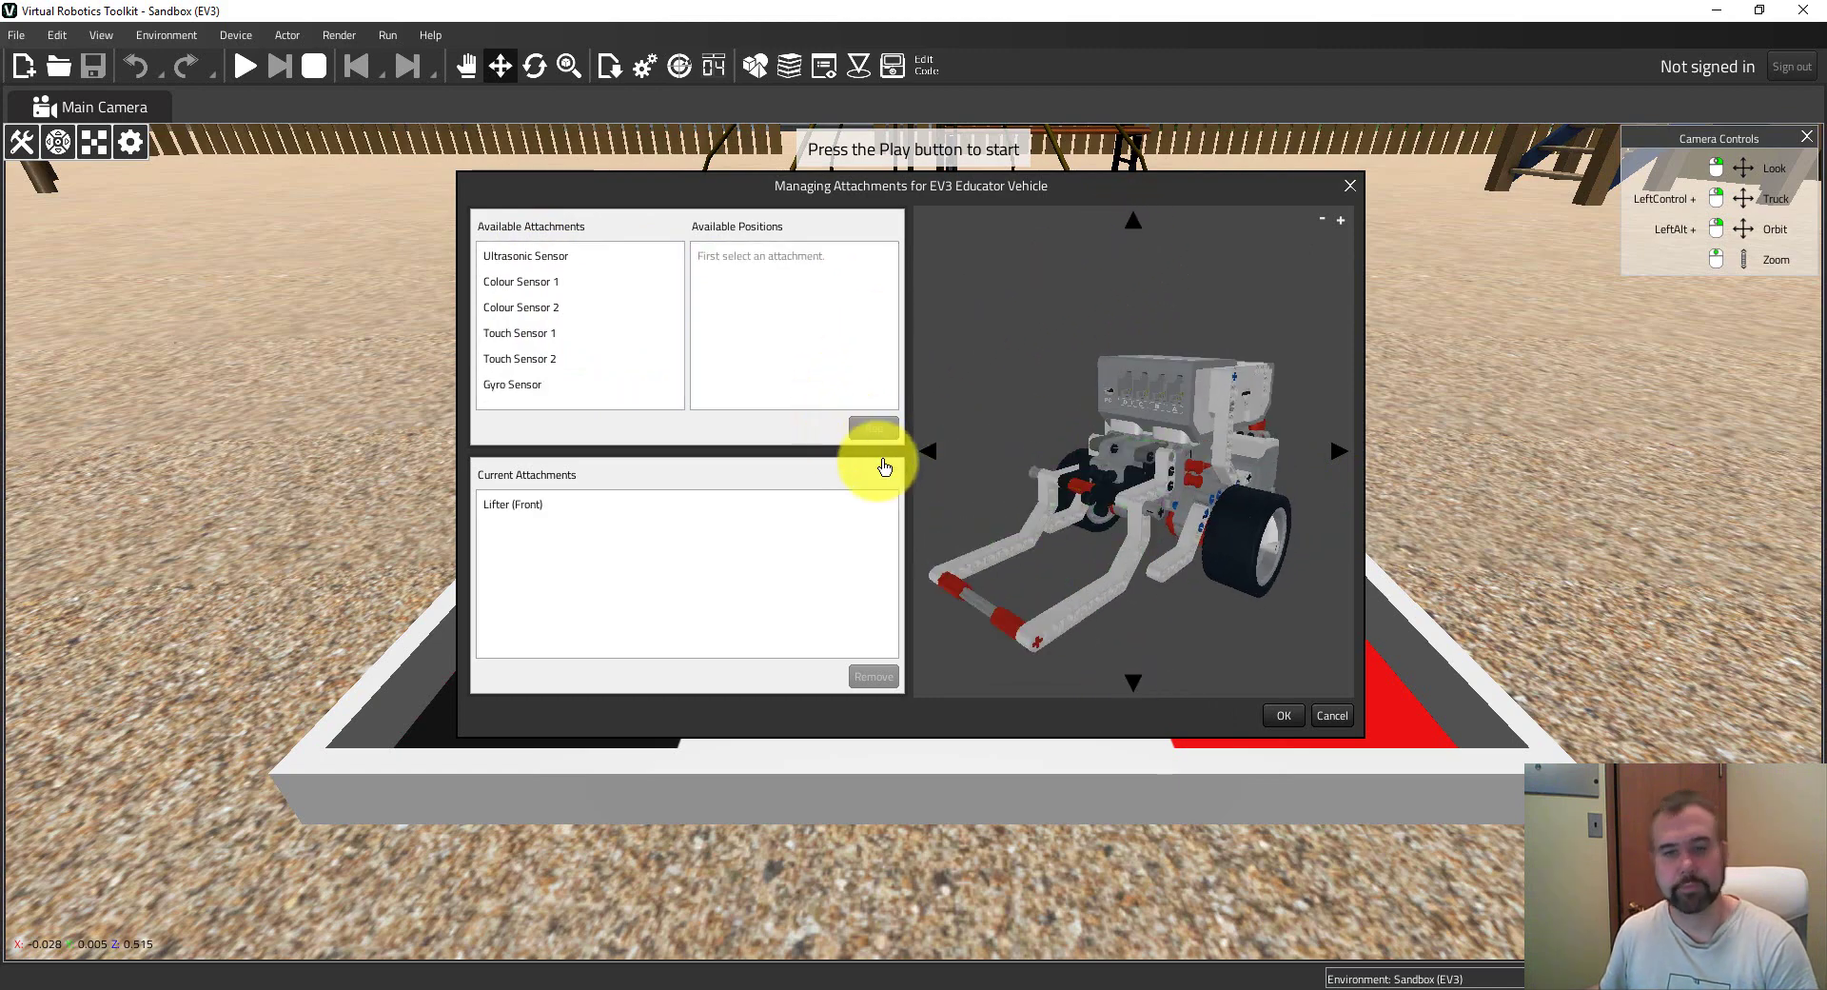
Attach Colour Sensor 1 on the Left side after trying the Right position.
{"action": "left_click", "coordinate": [522, 282]}
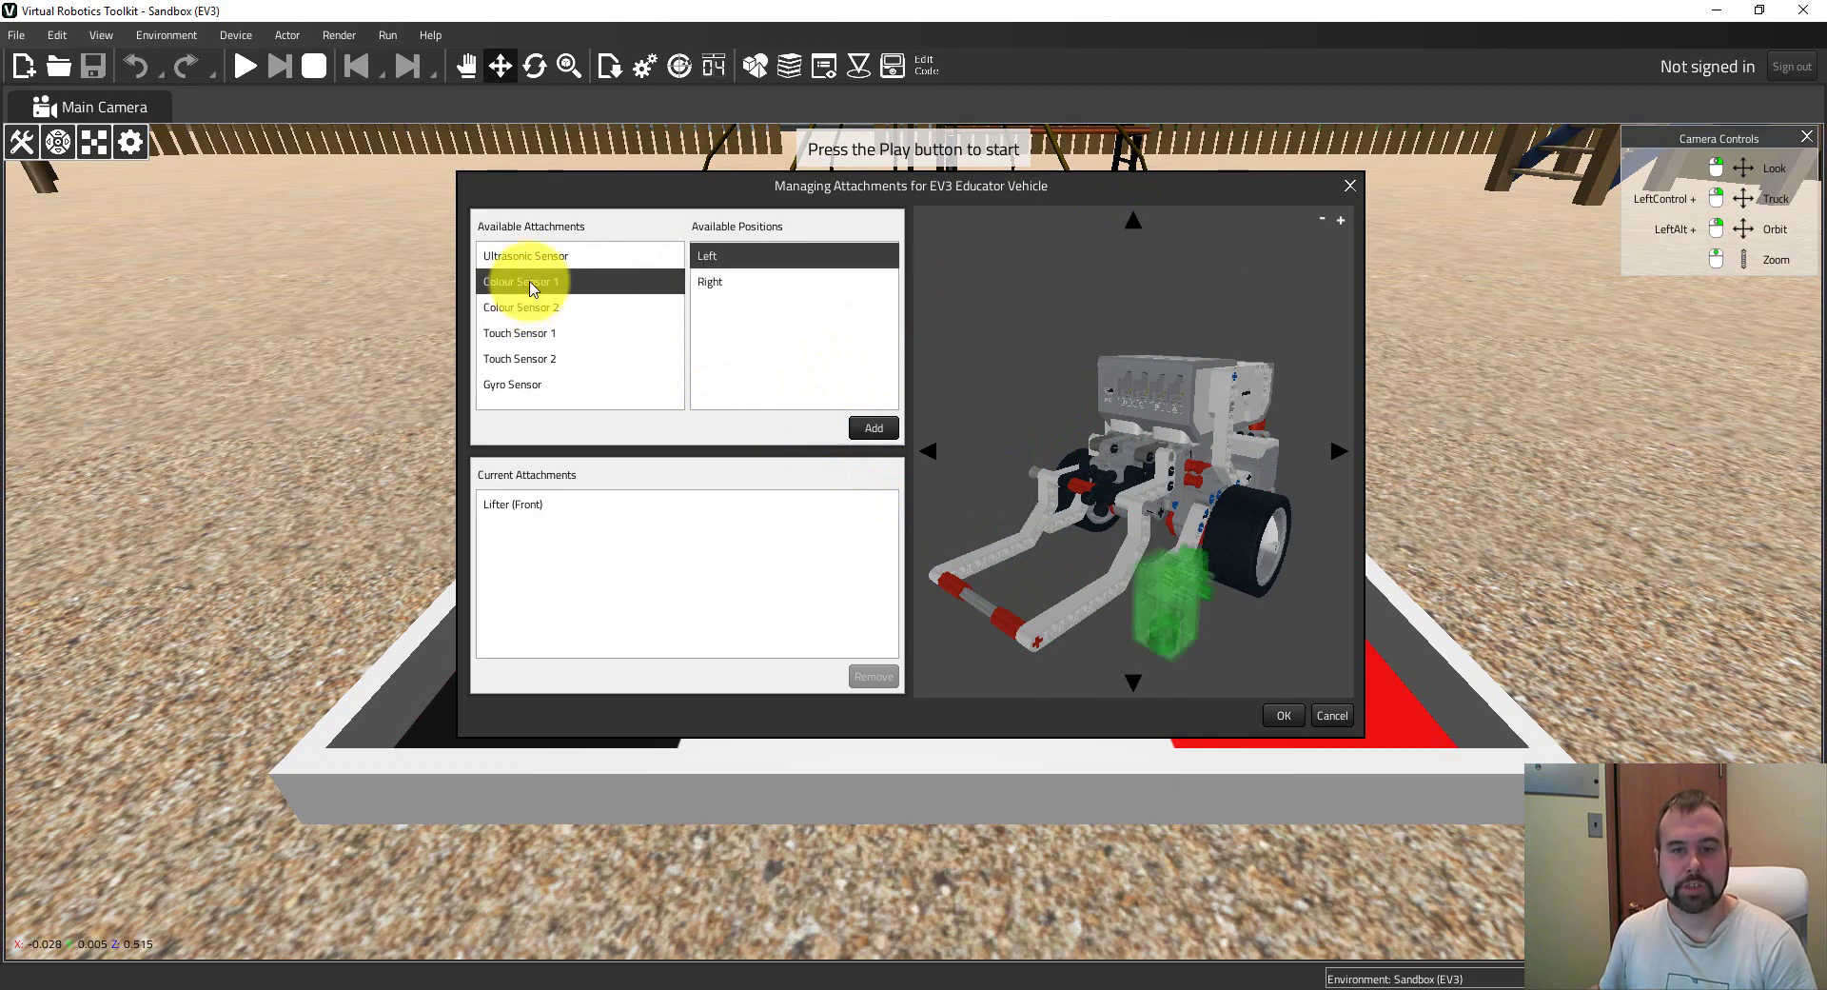
{"action": "left_click", "coordinate": [737, 286]}
{"action": "left_click", "coordinate": [719, 257]}
{"action": "left_click", "coordinate": [723, 280]}
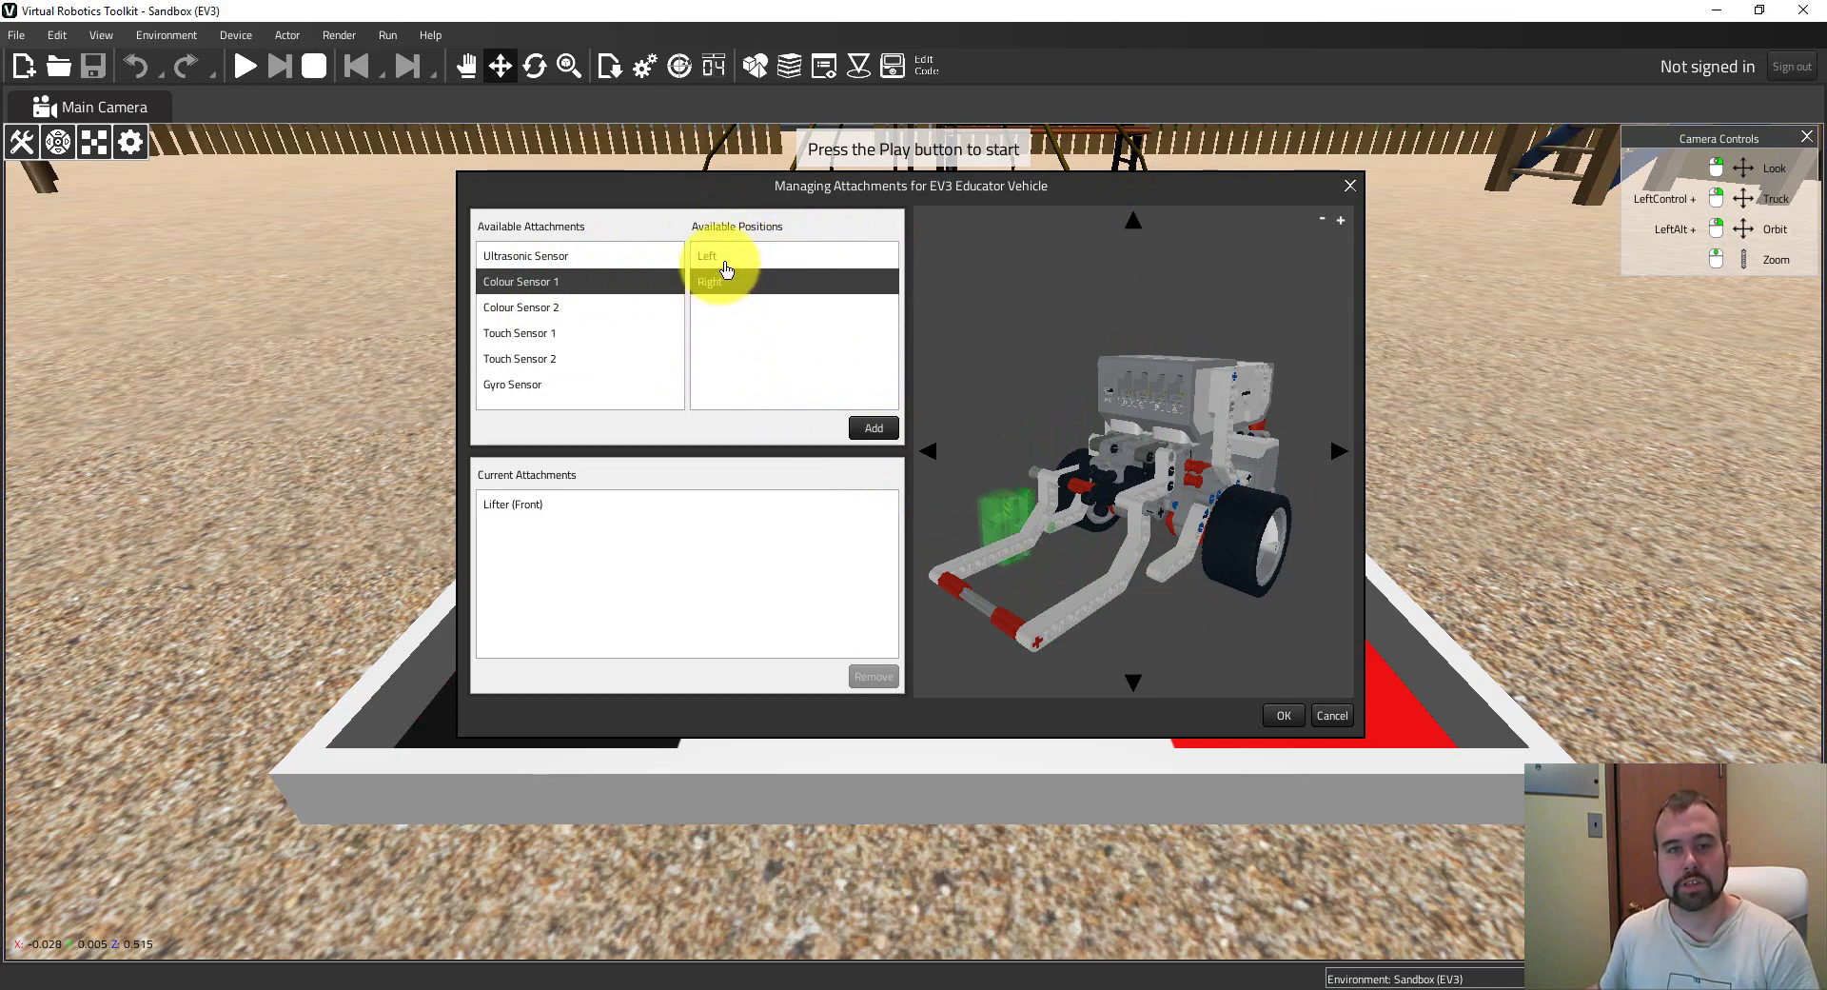
{"action": "left_click", "coordinate": [724, 257]}
{"action": "left_click", "coordinate": [874, 427]}
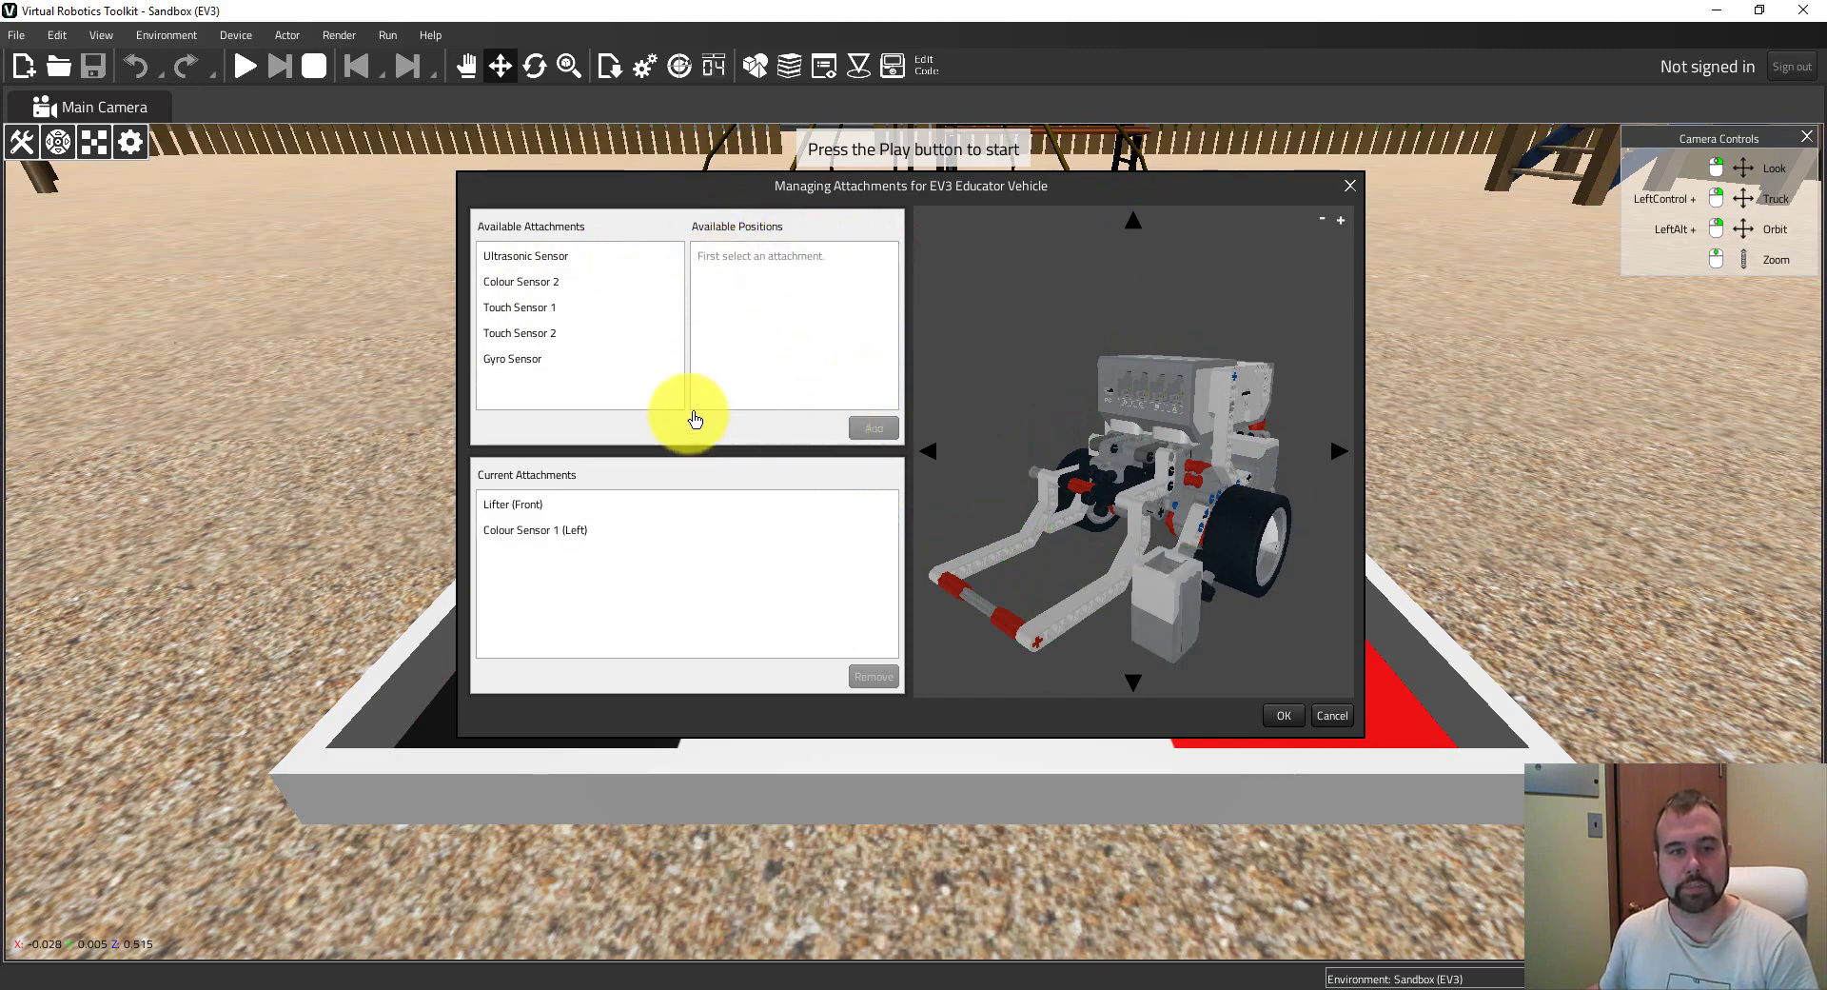
Remove Colour Sensor 1 and attach Touch Sensor 1 on the Left instead.
{"action": "left_click", "coordinate": [519, 333]}
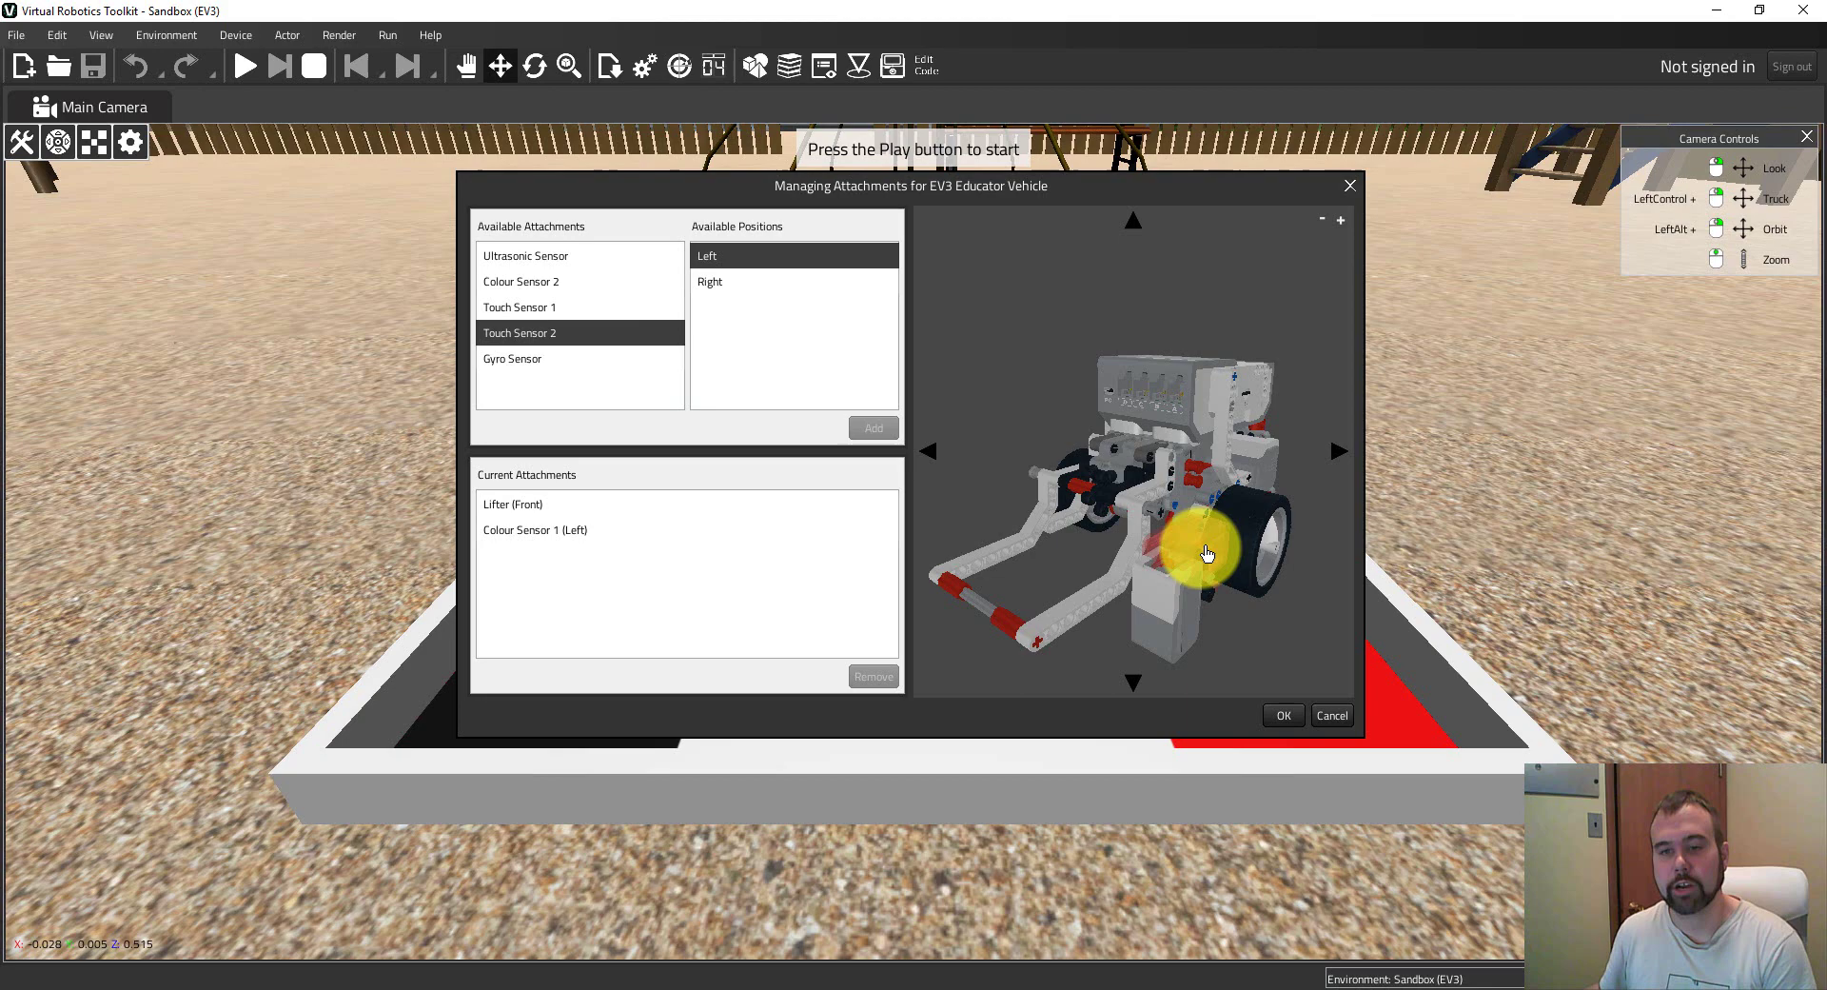
{"action": "left_click", "coordinate": [1337, 454]}
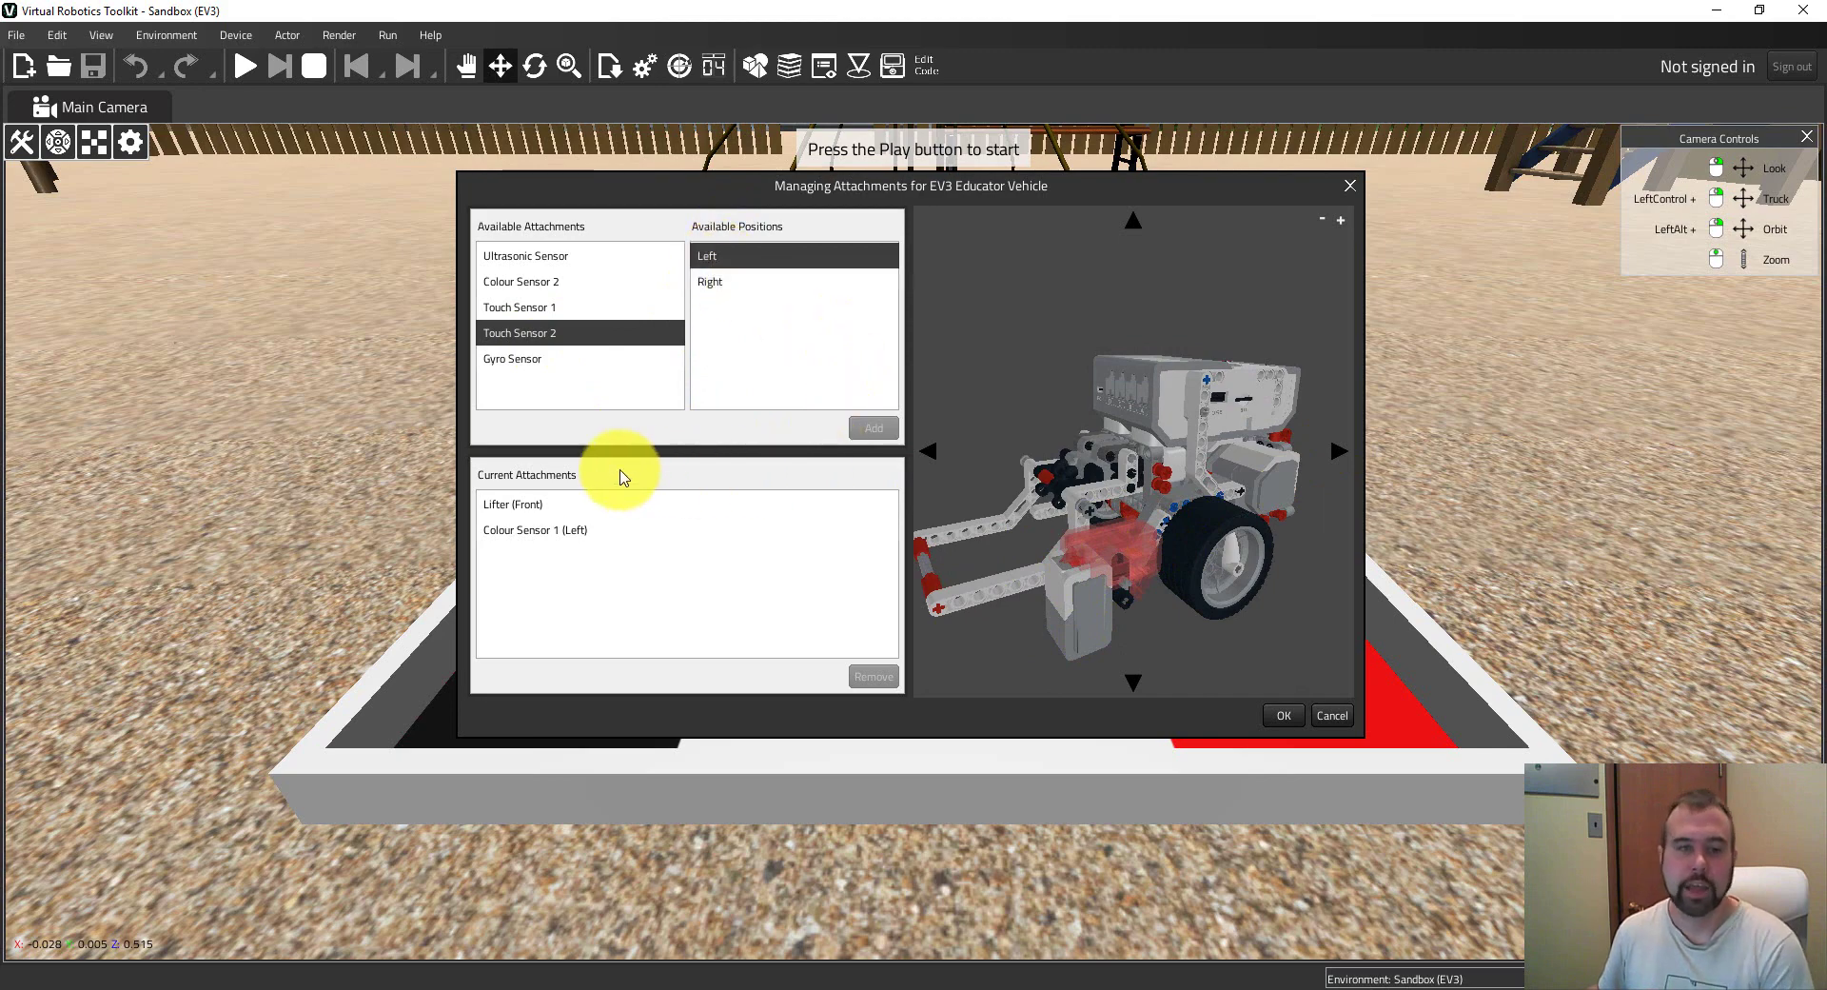
{"action": "left_click", "coordinate": [575, 541]}
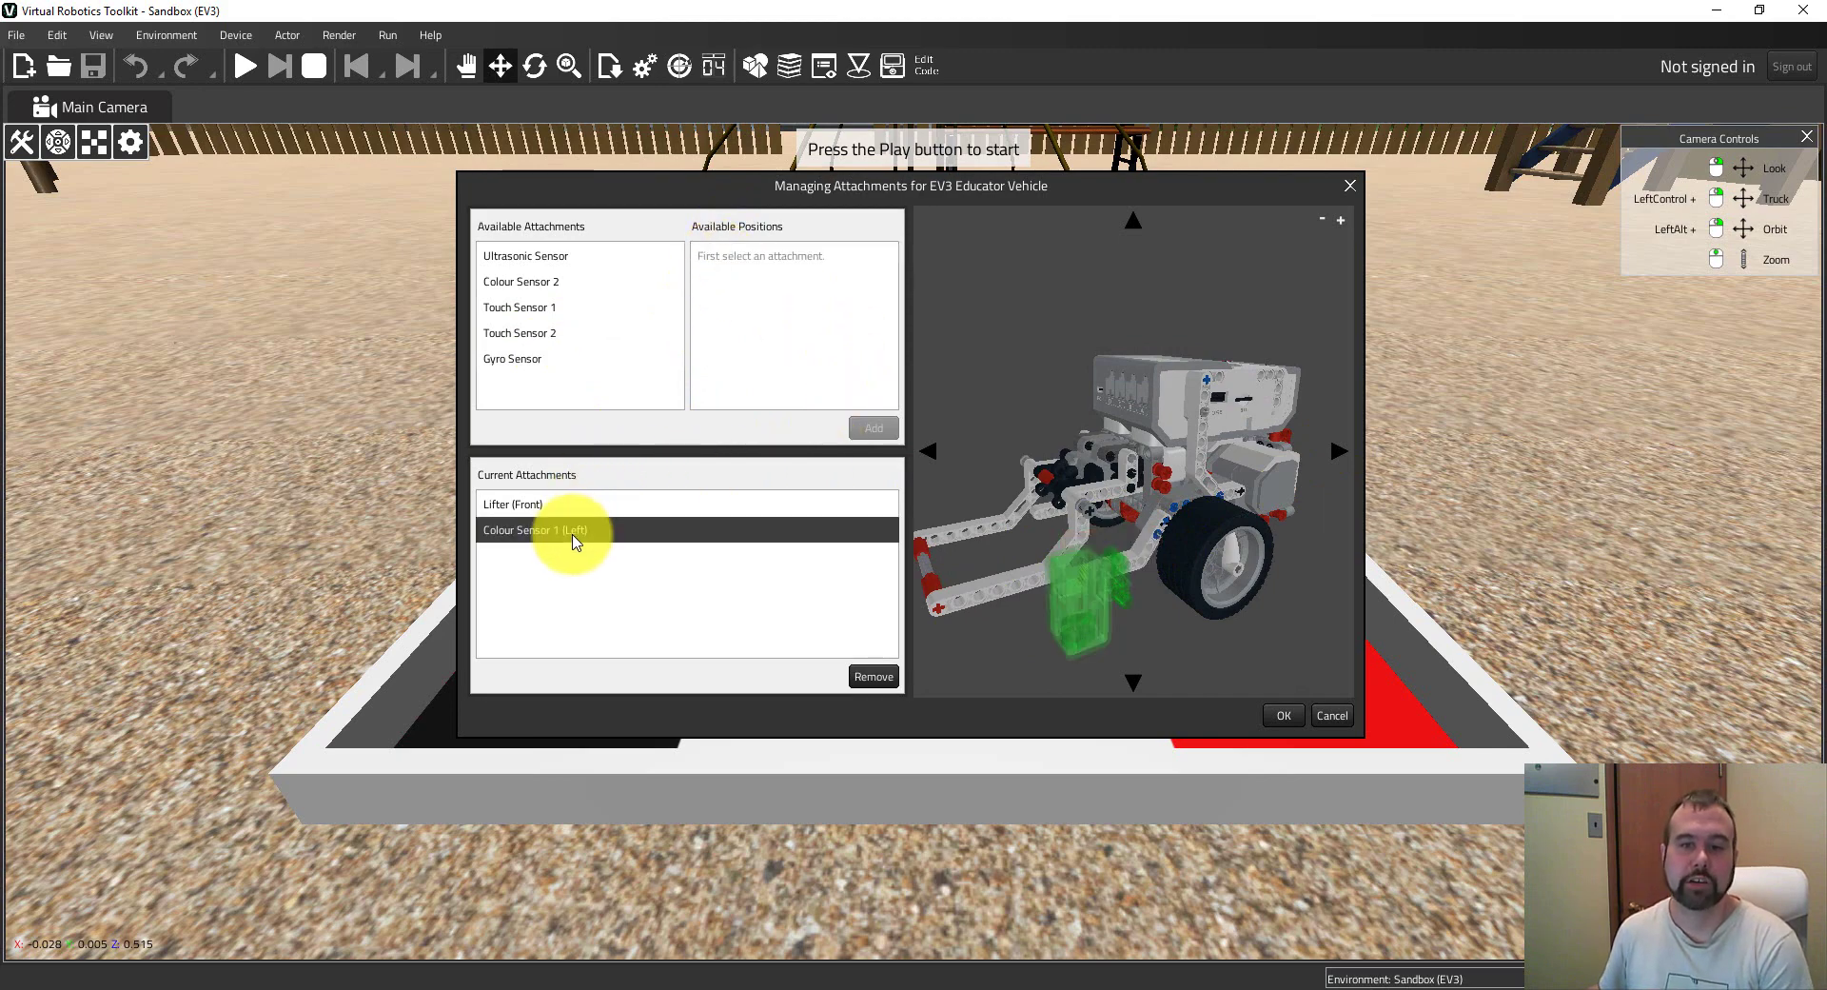
{"action": "left_click", "coordinate": [872, 677]}
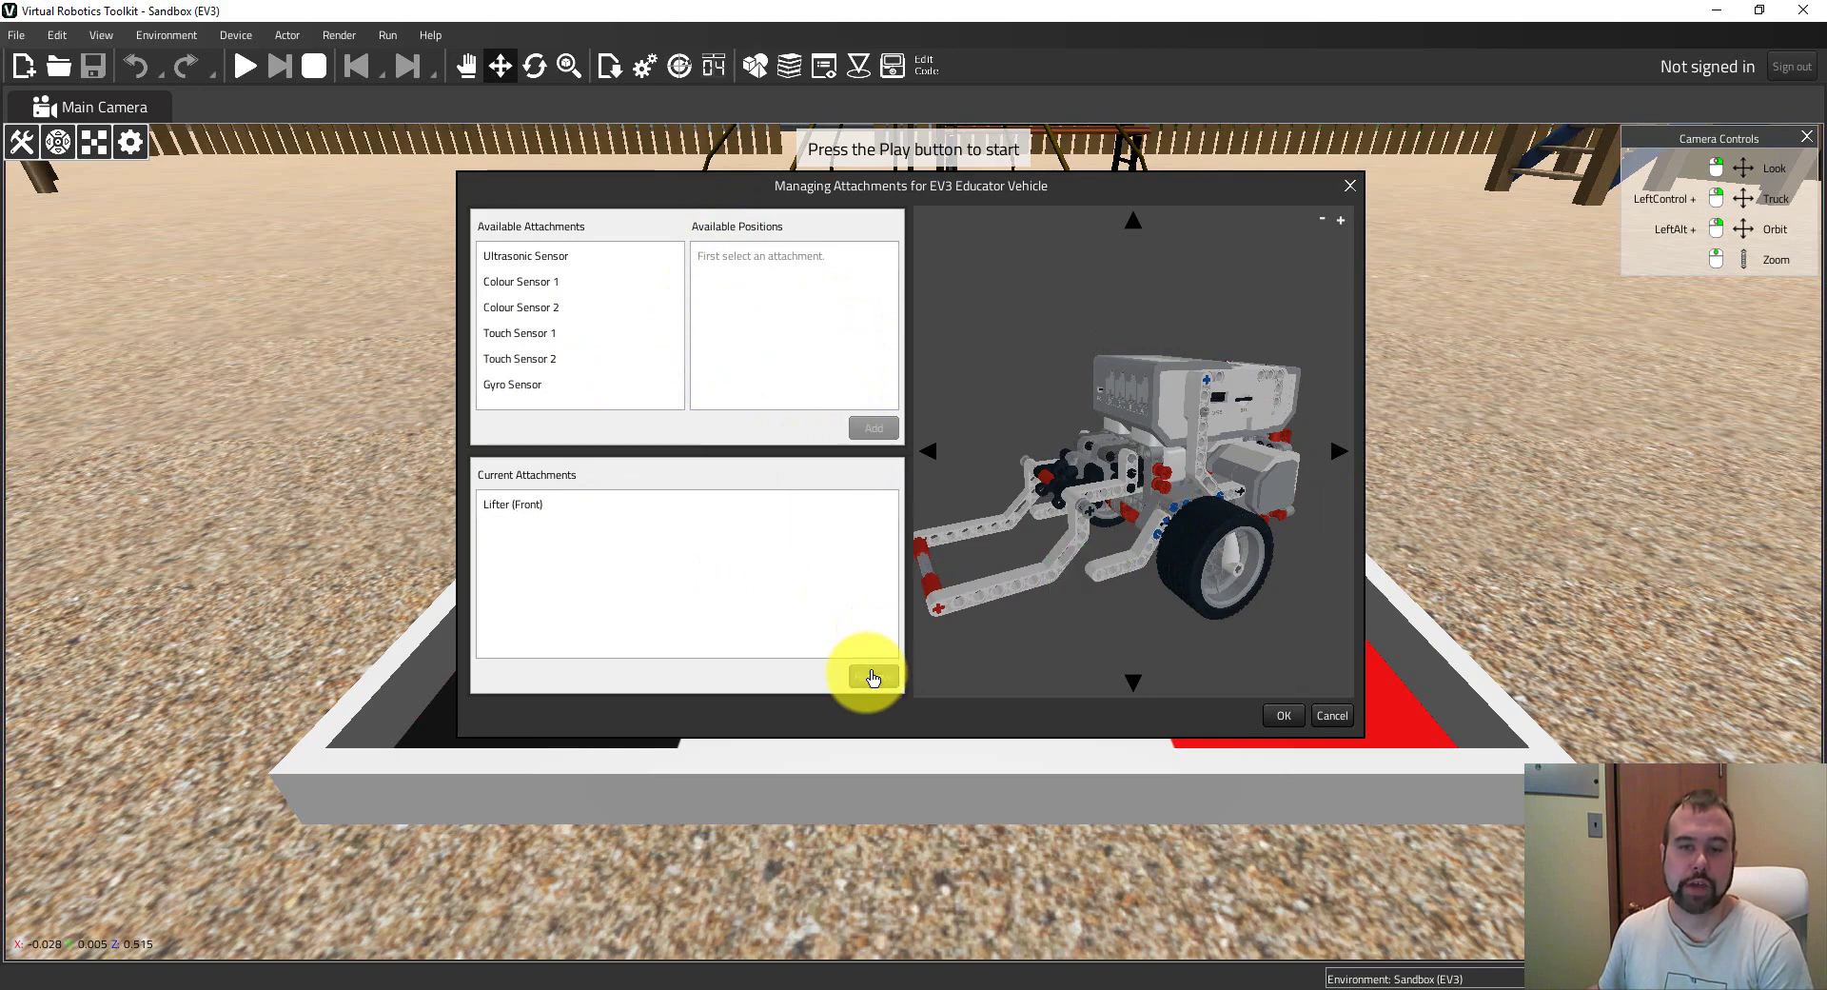
{"action": "left_click", "coordinate": [547, 333]}
{"action": "left_click", "coordinate": [875, 429]}
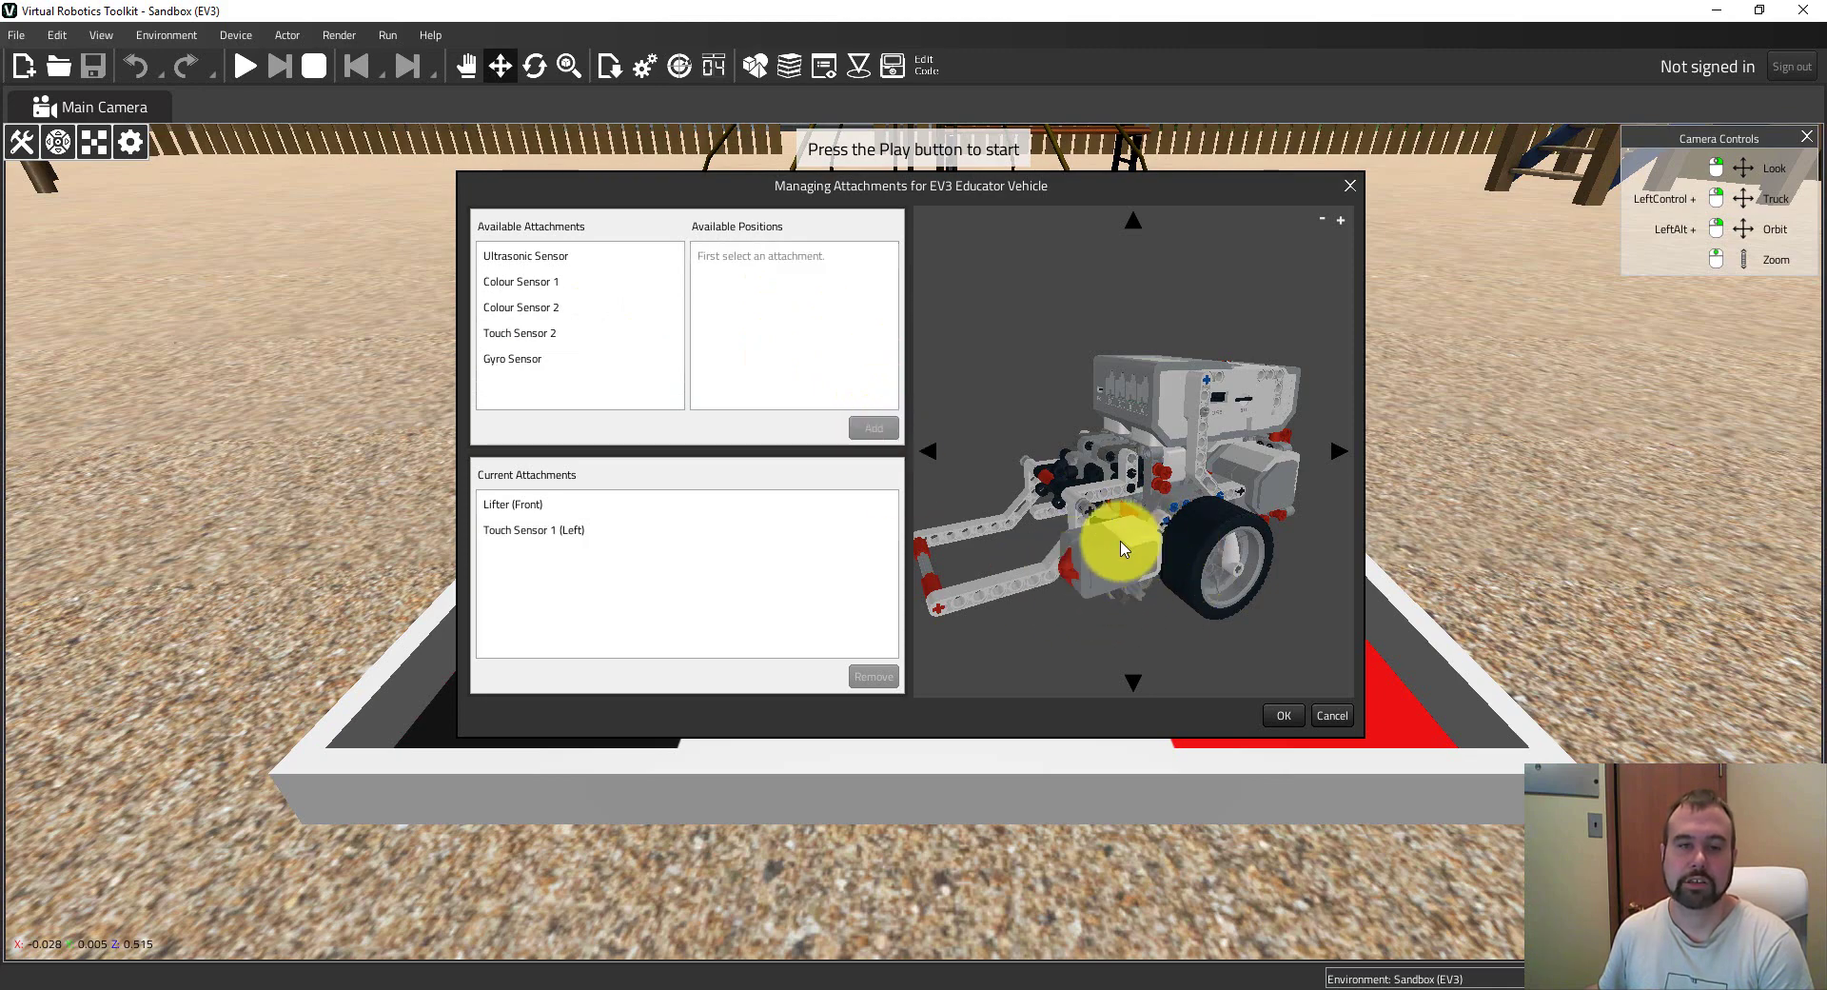
Remove the Left Touch Sensor 1 and confirm with OK, keeping only the front Lifter.
{"action": "left_click", "coordinate": [584, 531]}
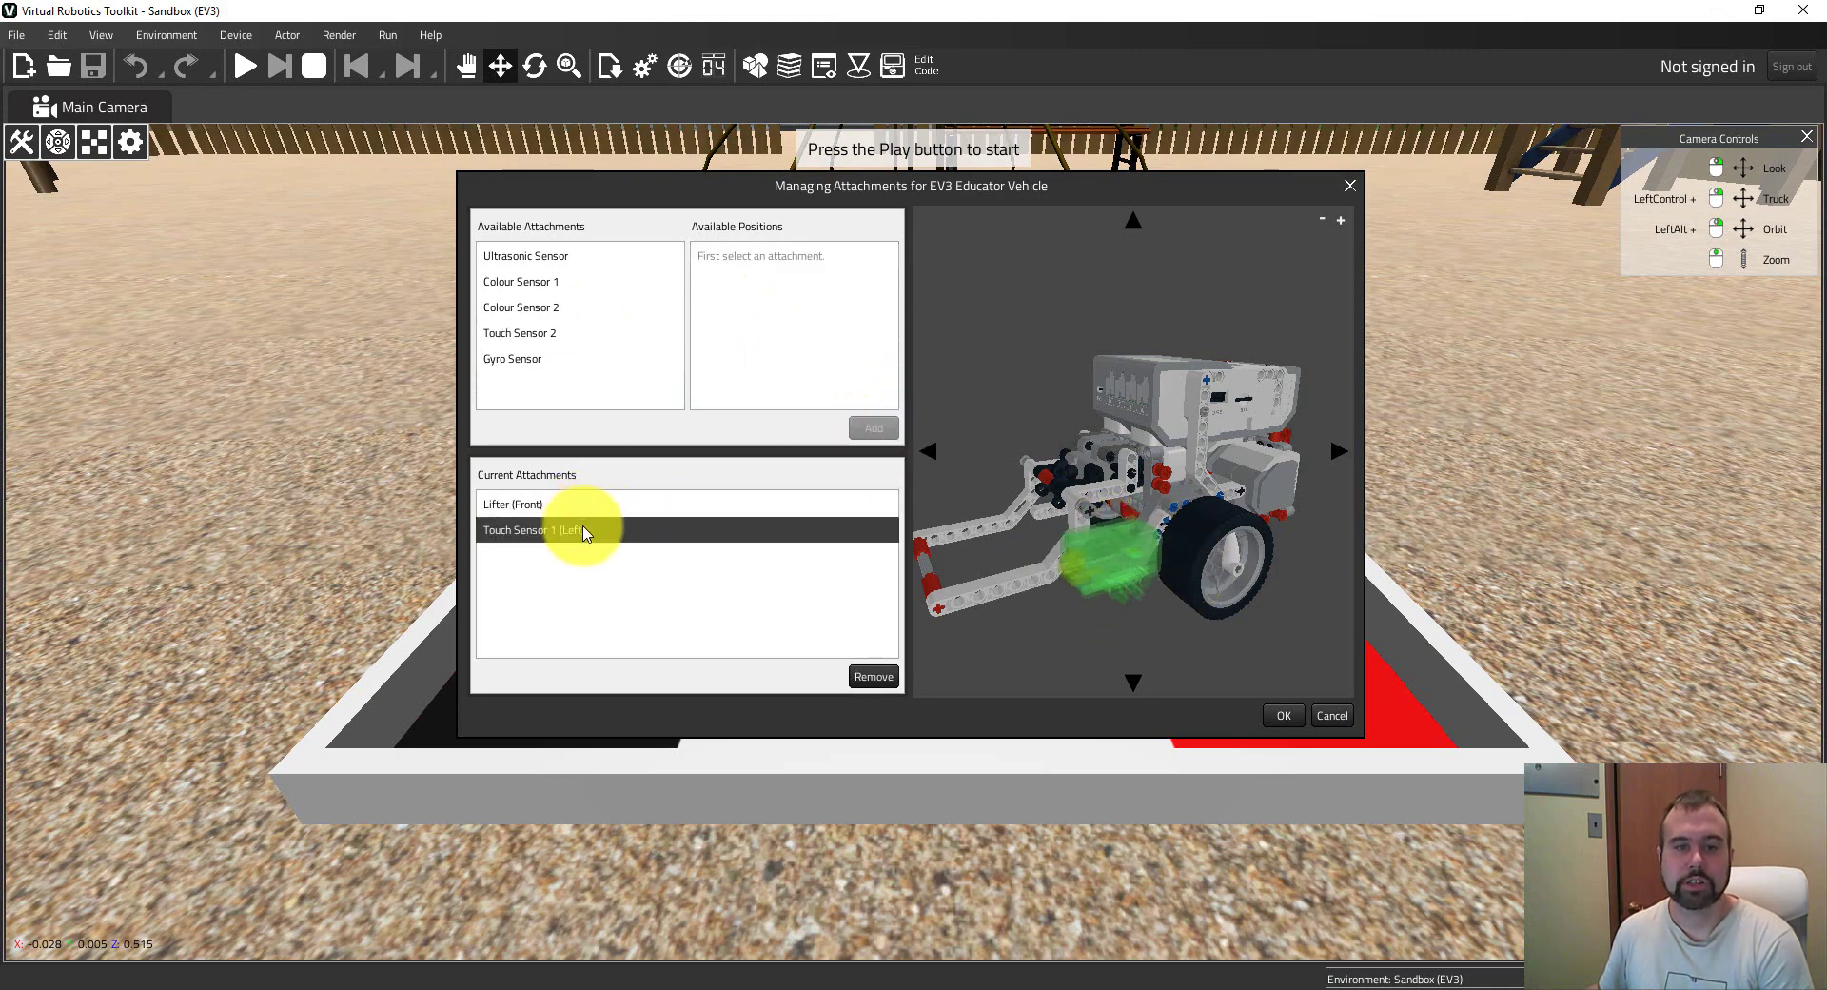
{"action": "left_click", "coordinate": [873, 677]}
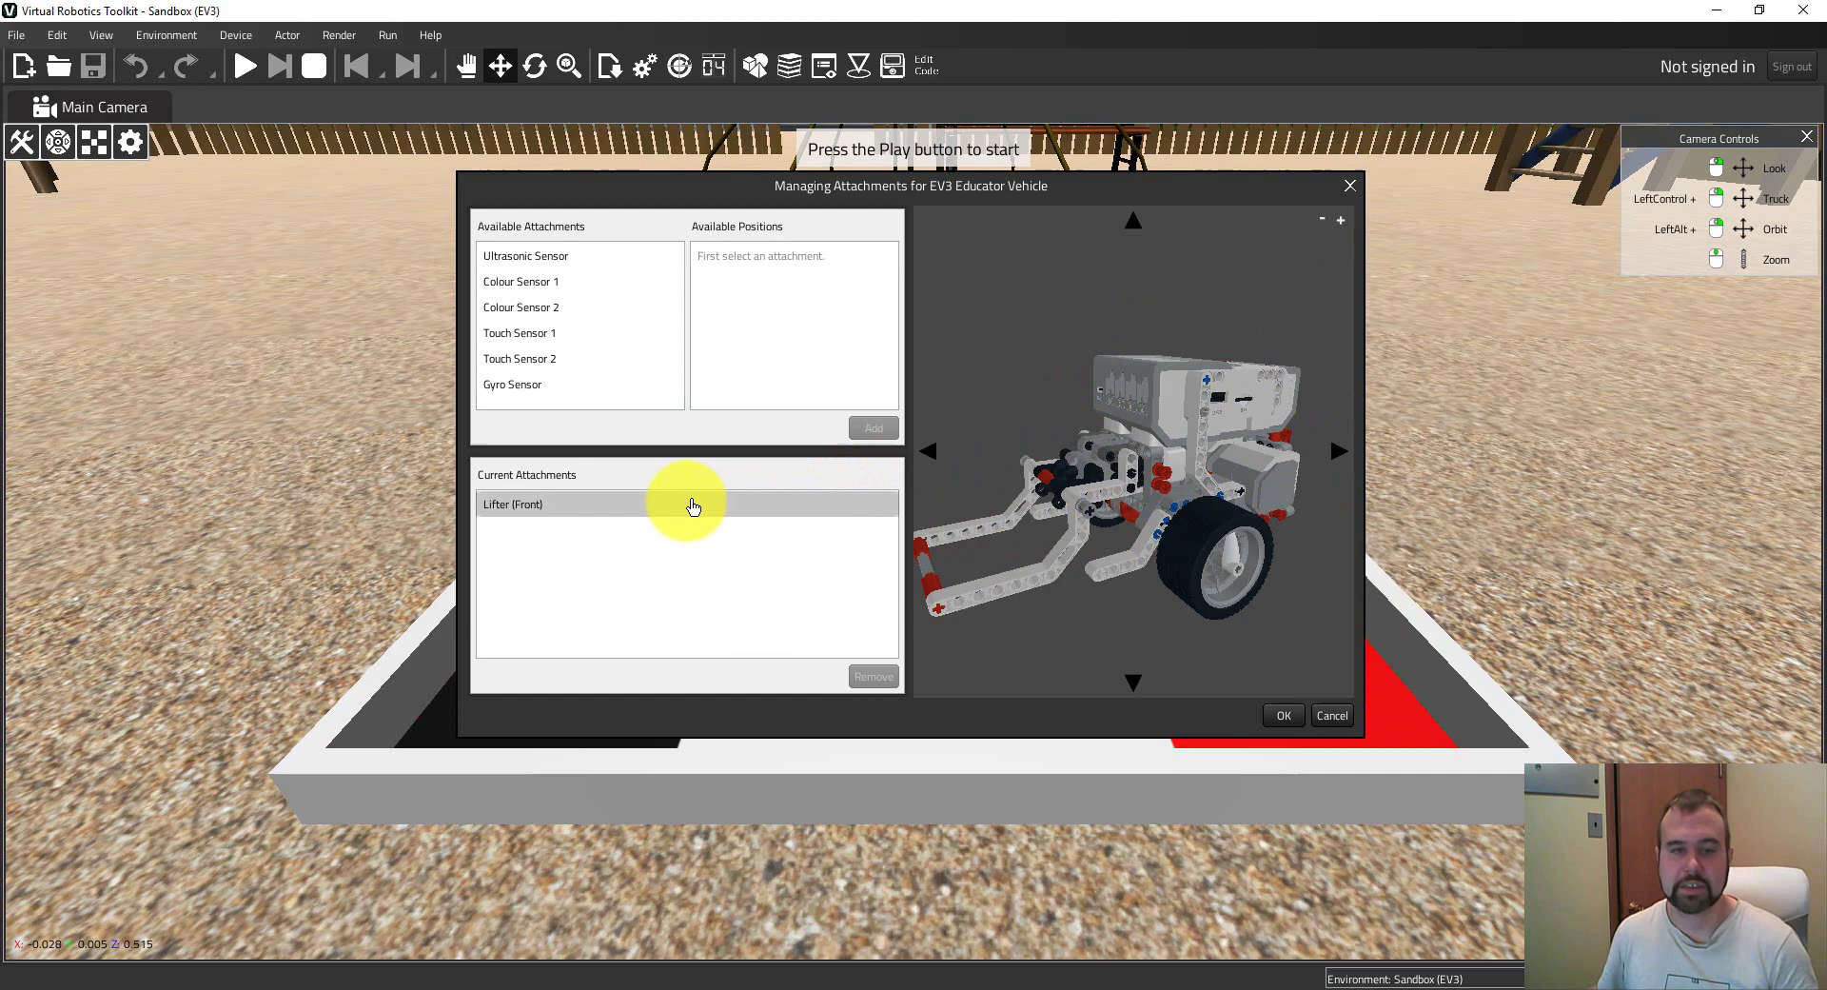
{"action": "left_click", "coordinate": [1282, 719]}
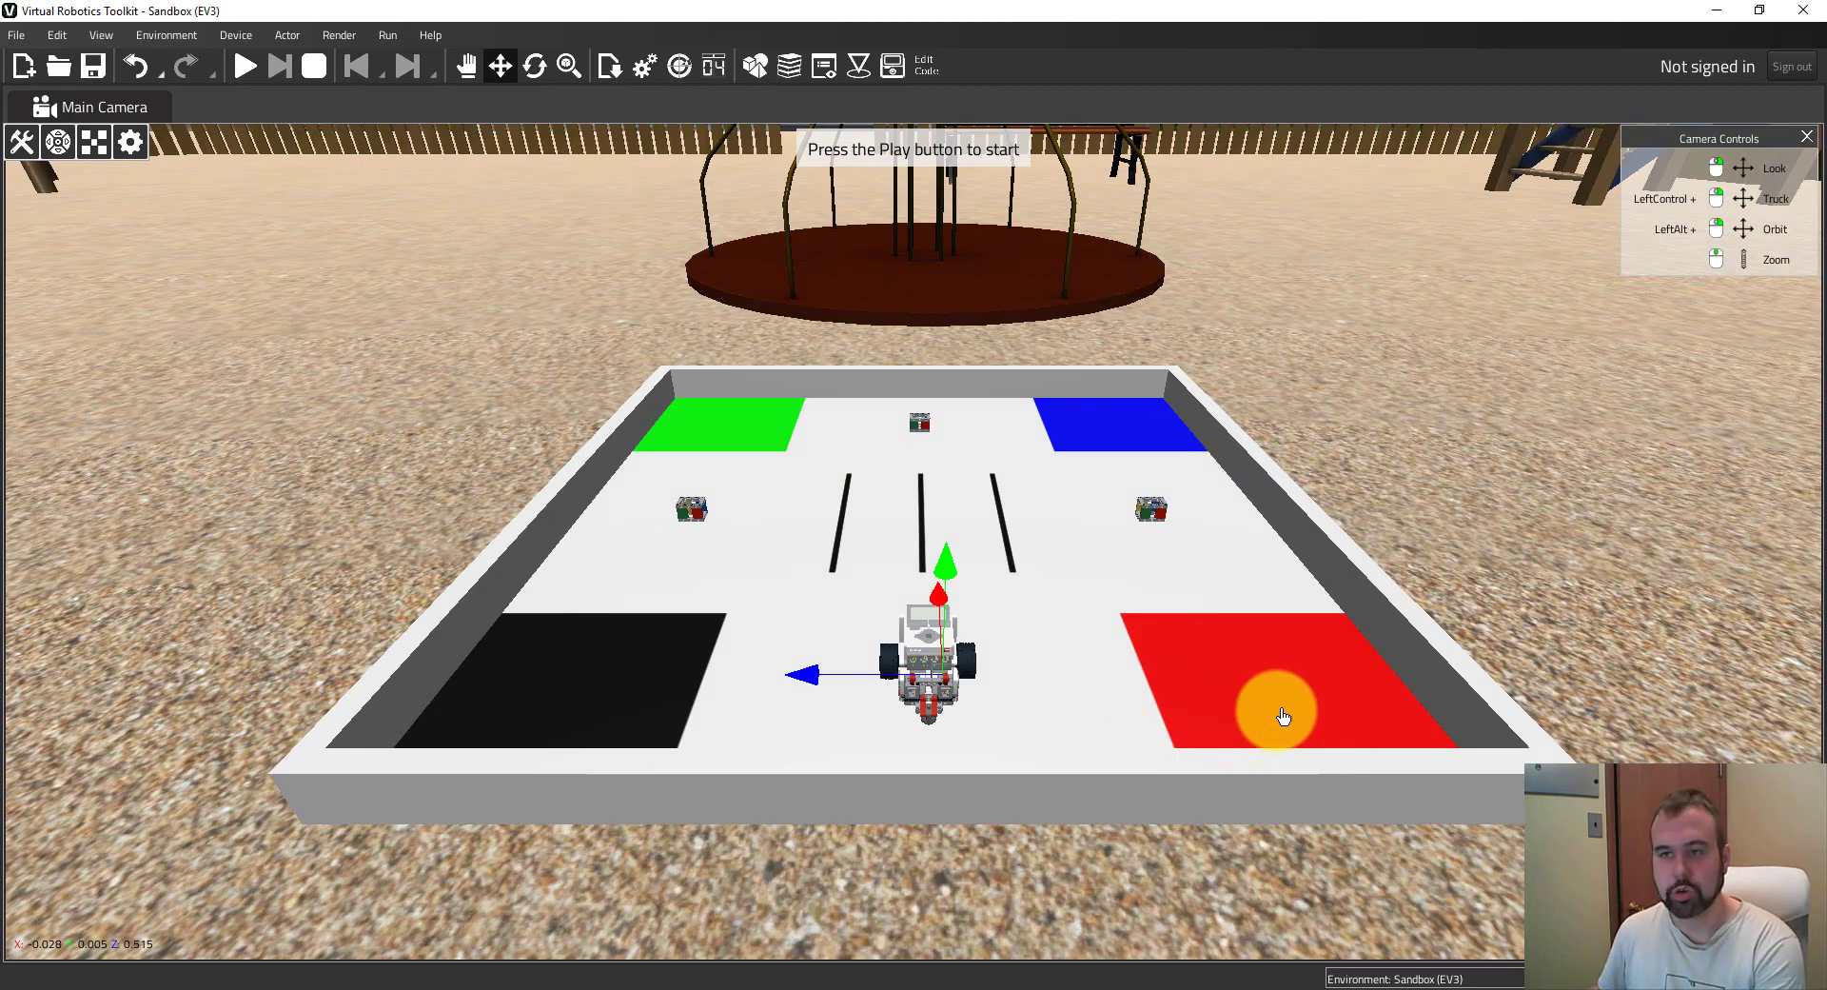
Orbit and zoom the camera to a low side view of the robot beside the arena wall.
{"action": "left_click_drag", "start_coordinate": [1283, 716], "coordinate": [828, 705], "text": "alt"}
{"action": "left_click_drag", "start_coordinate": [1087, 802], "coordinate": [1069, 754], "text": "alt"}
{"action": "scroll", "coordinate": [1075, 758], "scroll_direction": "up", "scroll_amount": 2}
{"action": "left_click_drag", "start_coordinate": [1106, 823], "coordinate": [1094, 762], "text": "alt"}
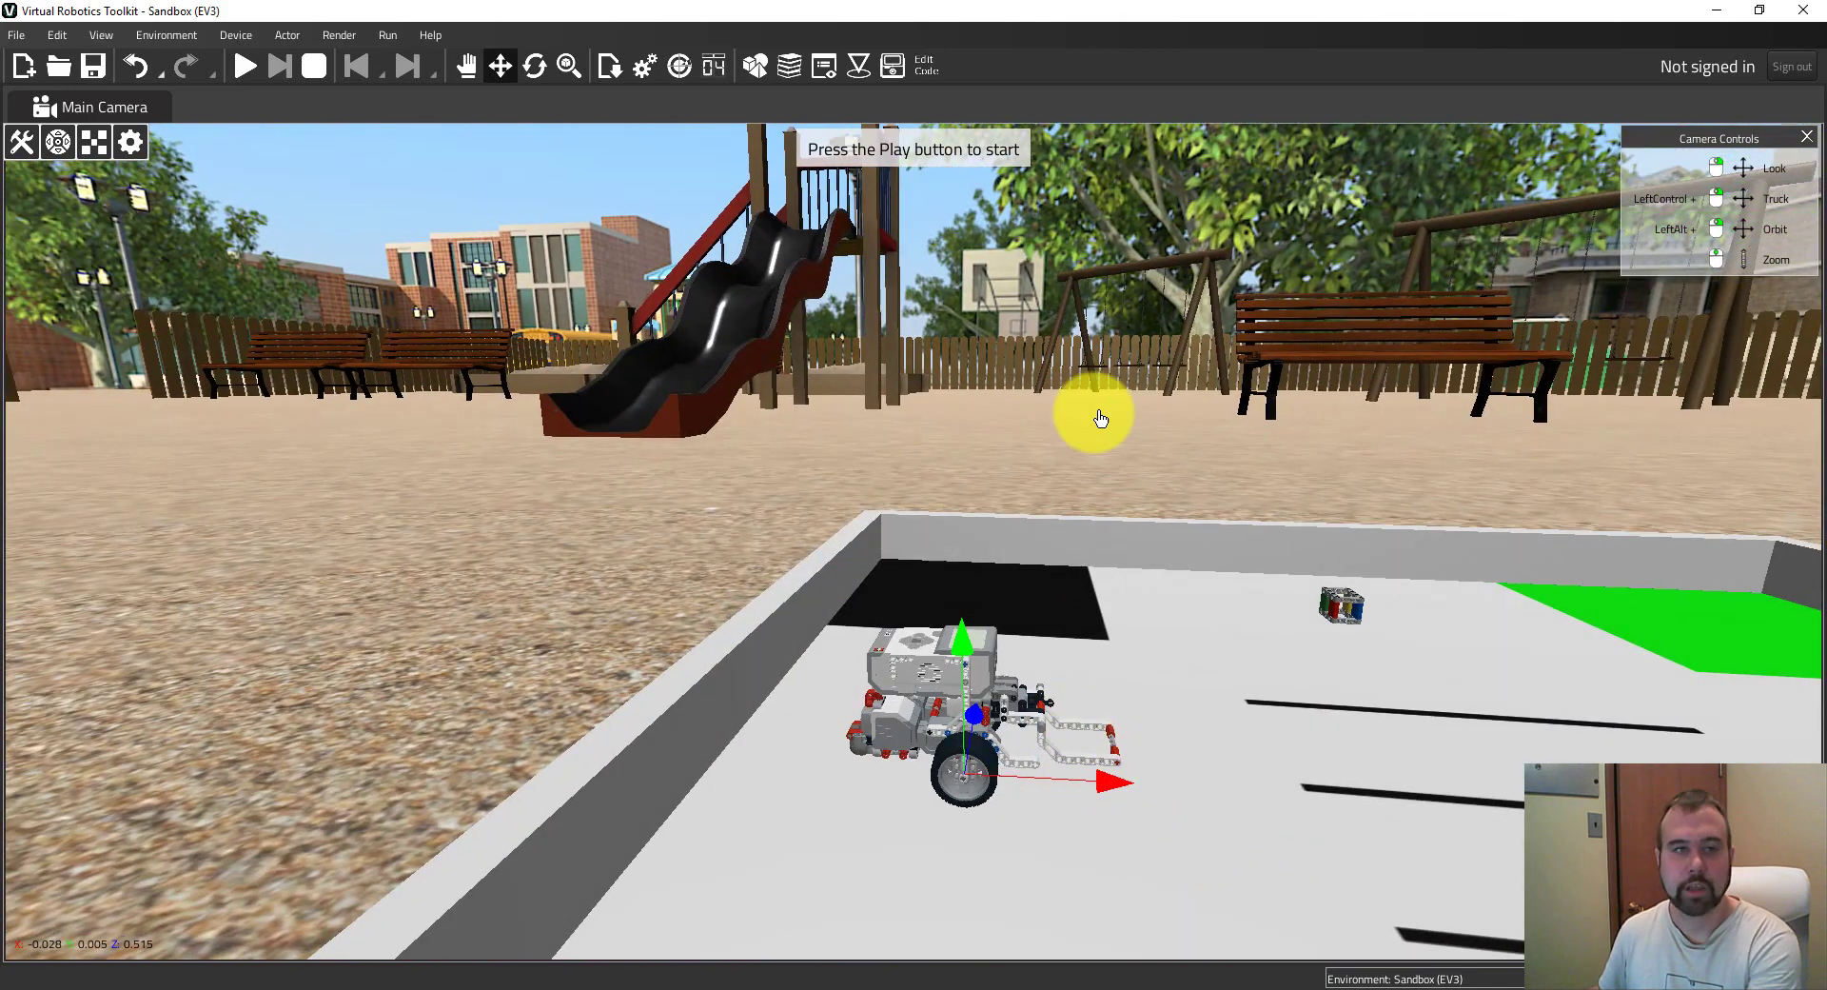
Start the simulation, then raise (X) and lower (C) the front lifter arm twice.
{"action": "left_click", "coordinate": [245, 68]}
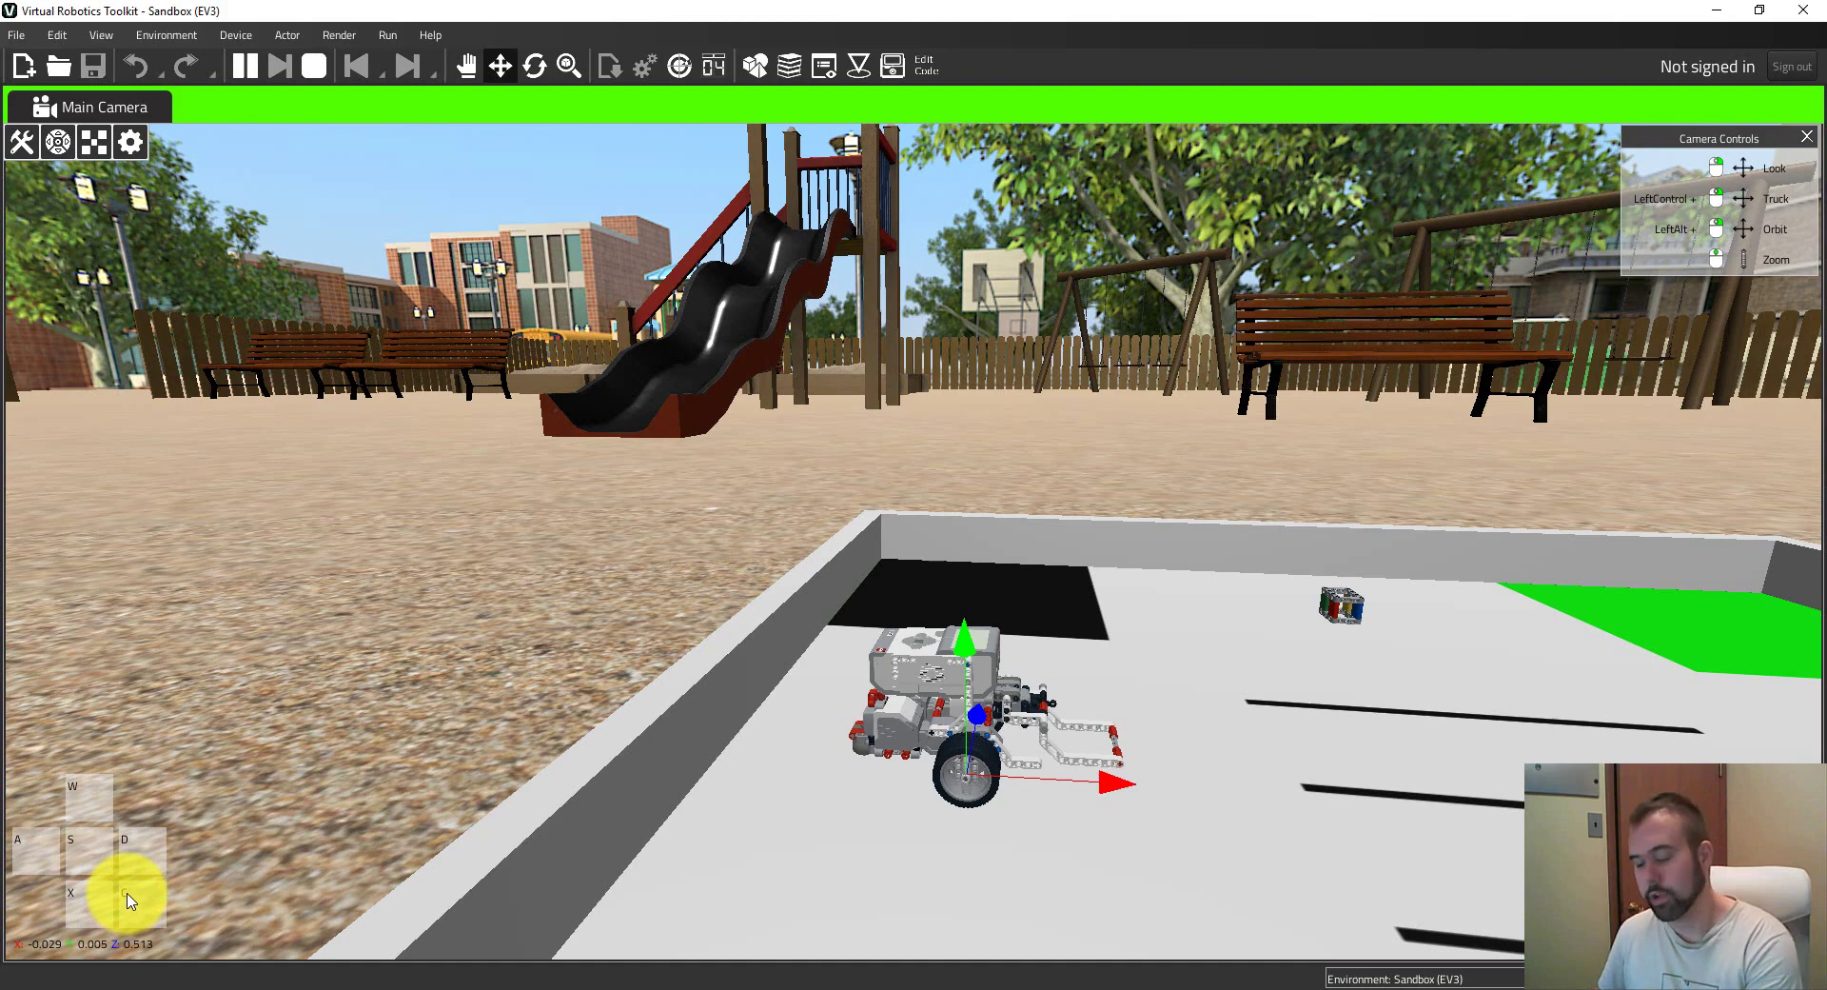
{"action": "key", "text": "x"}
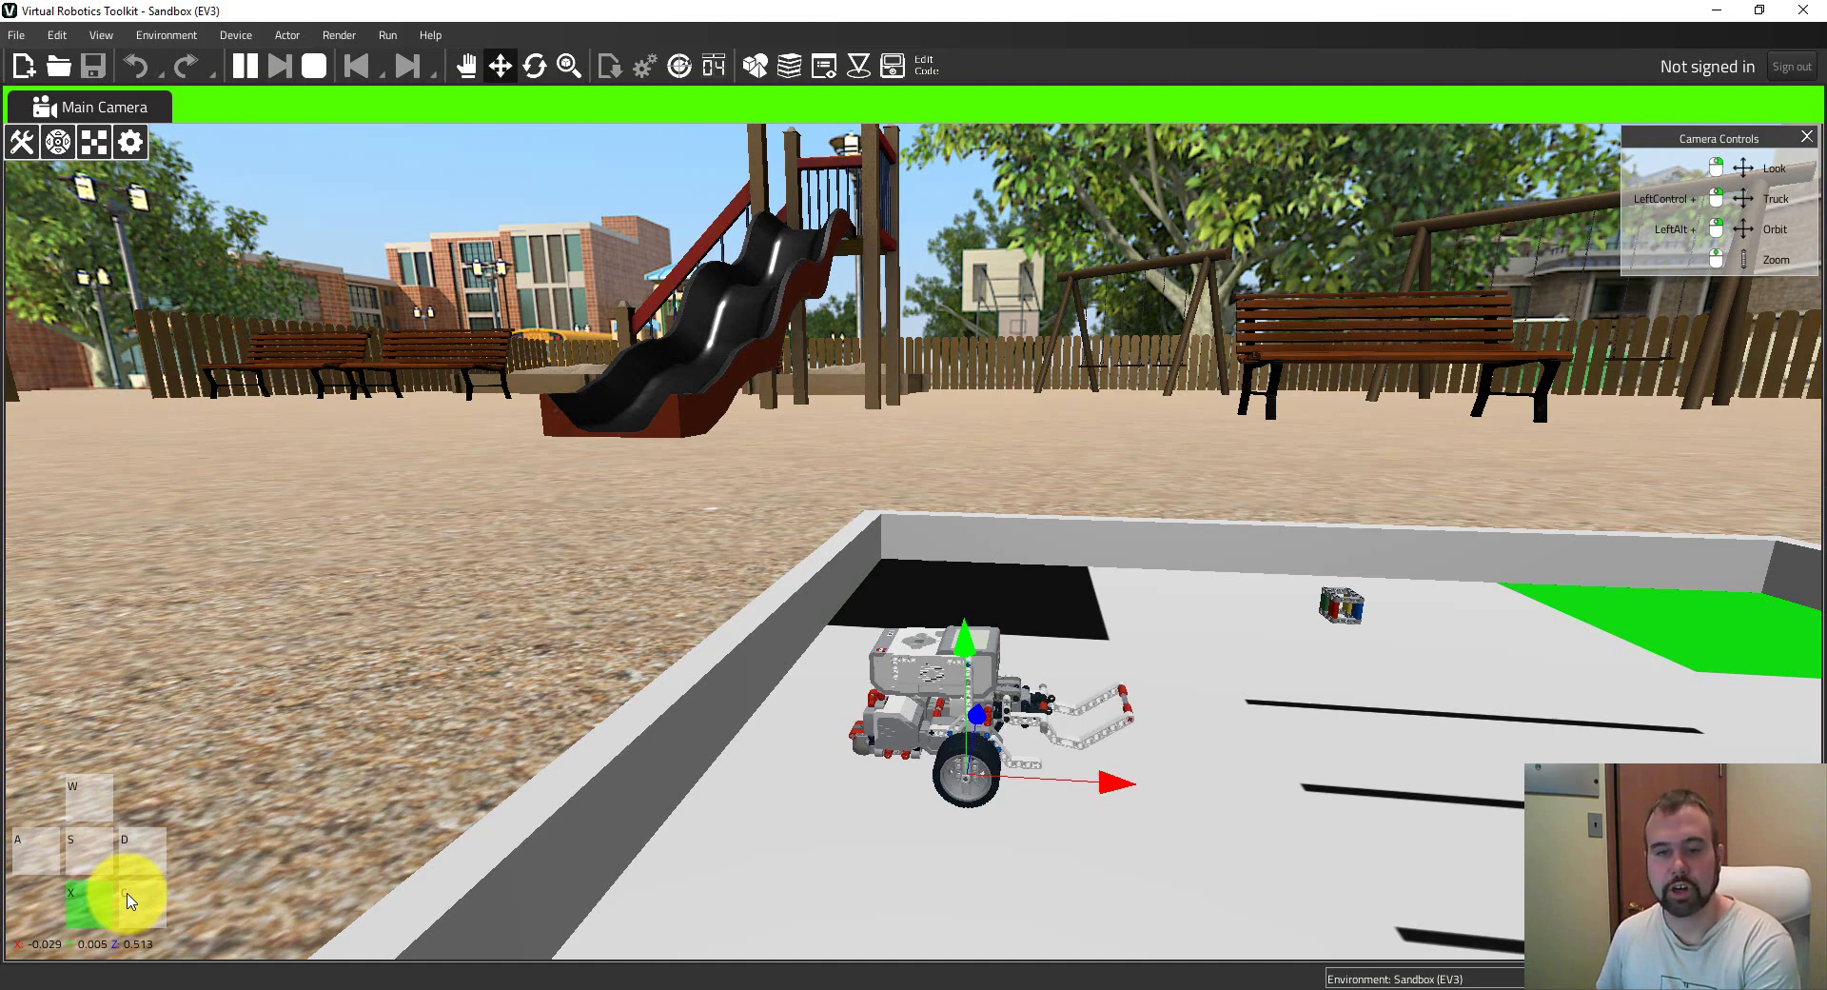
{"action": "key", "text": "c"}
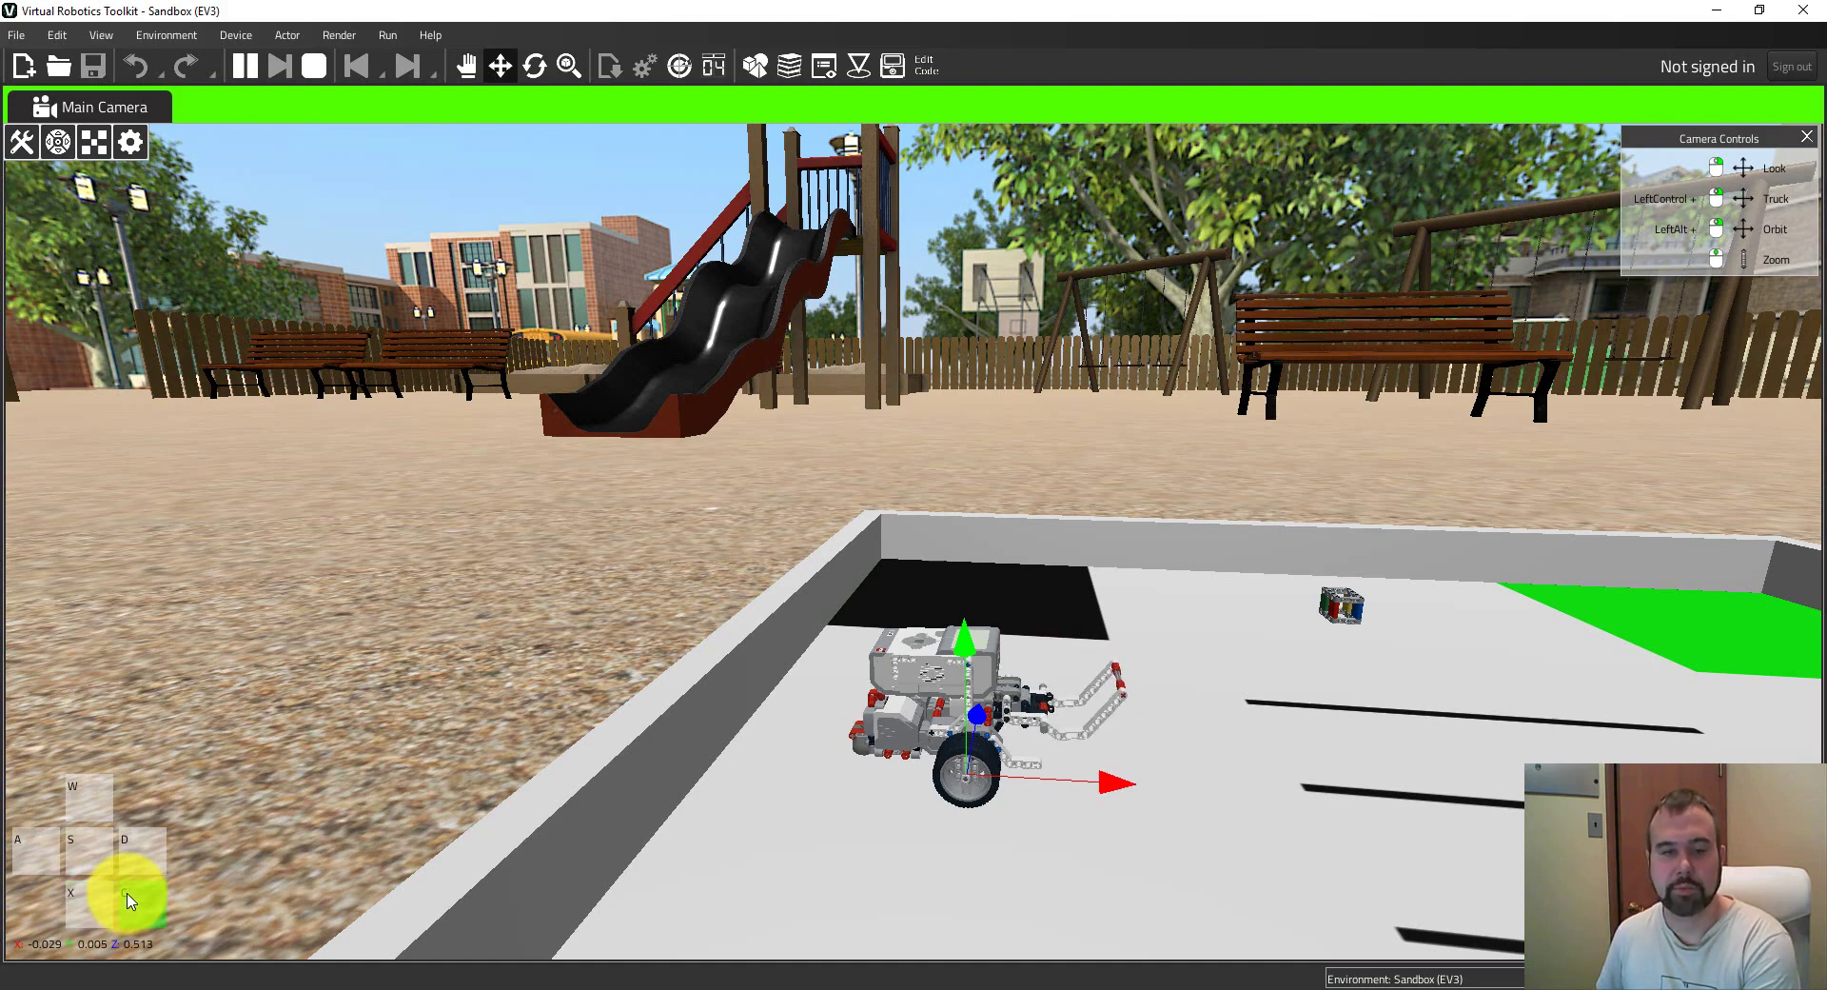
{"action": "key", "text": "x"}
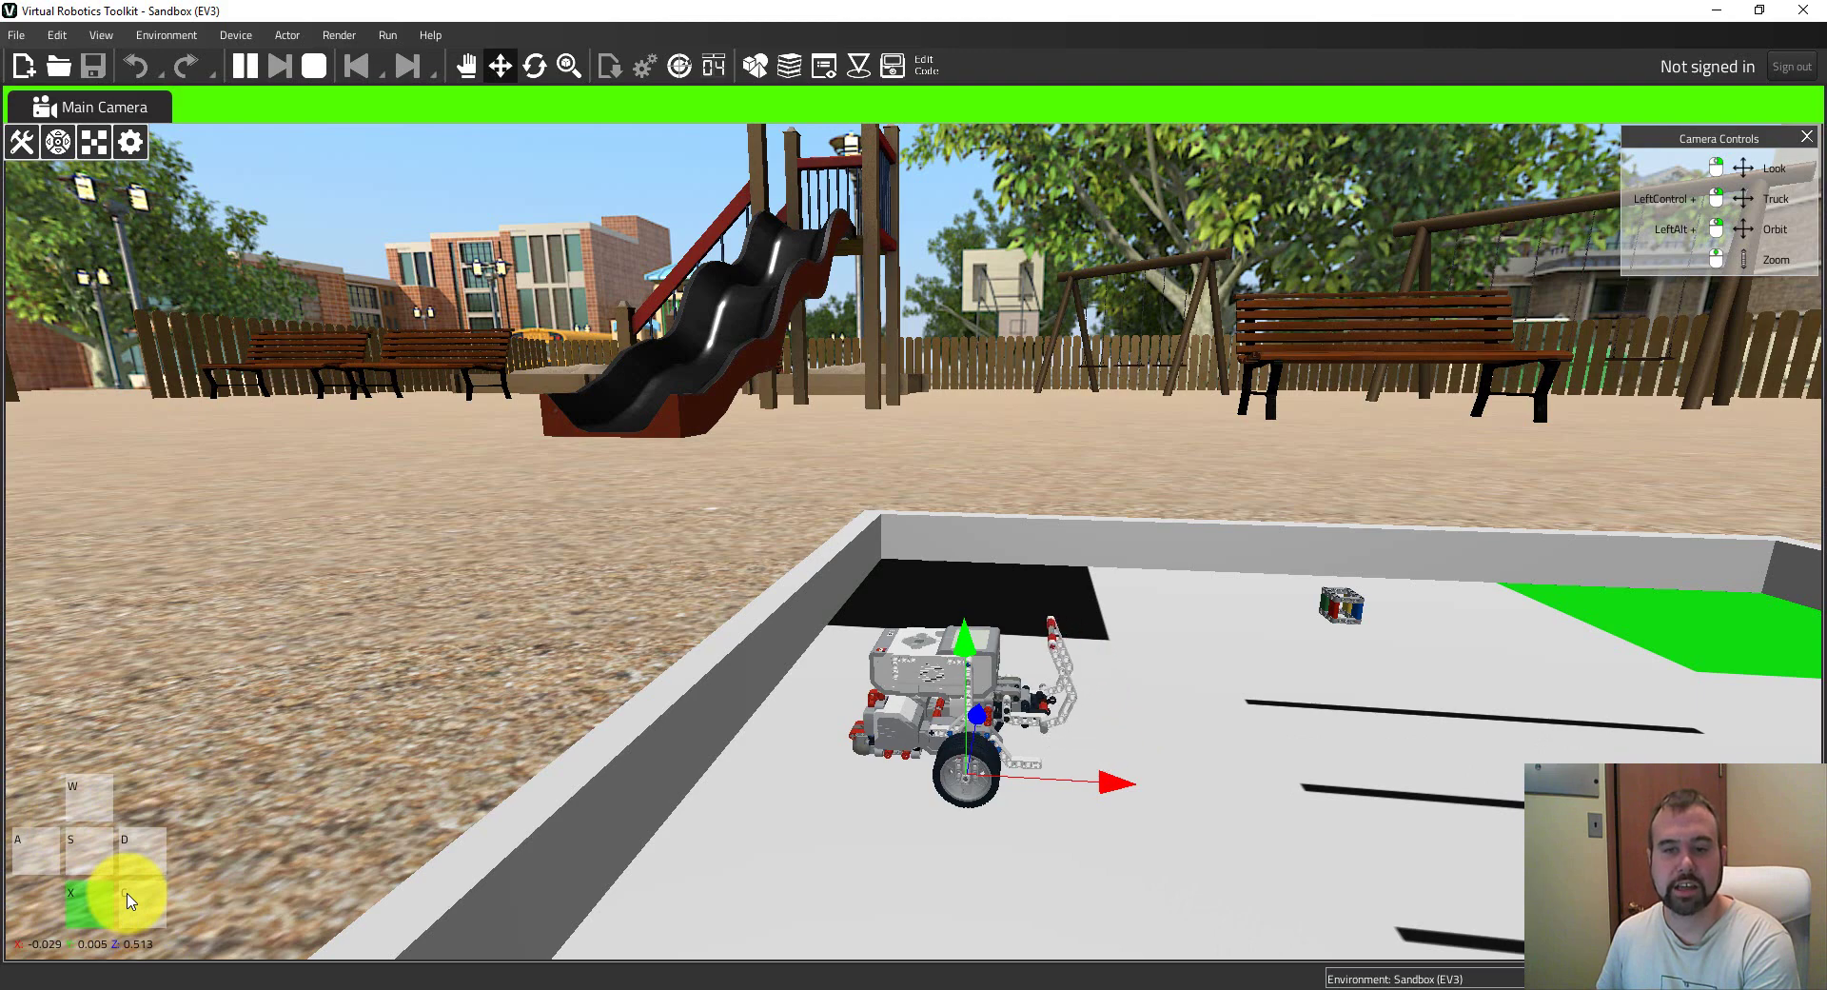
{"action": "key", "text": "c"}
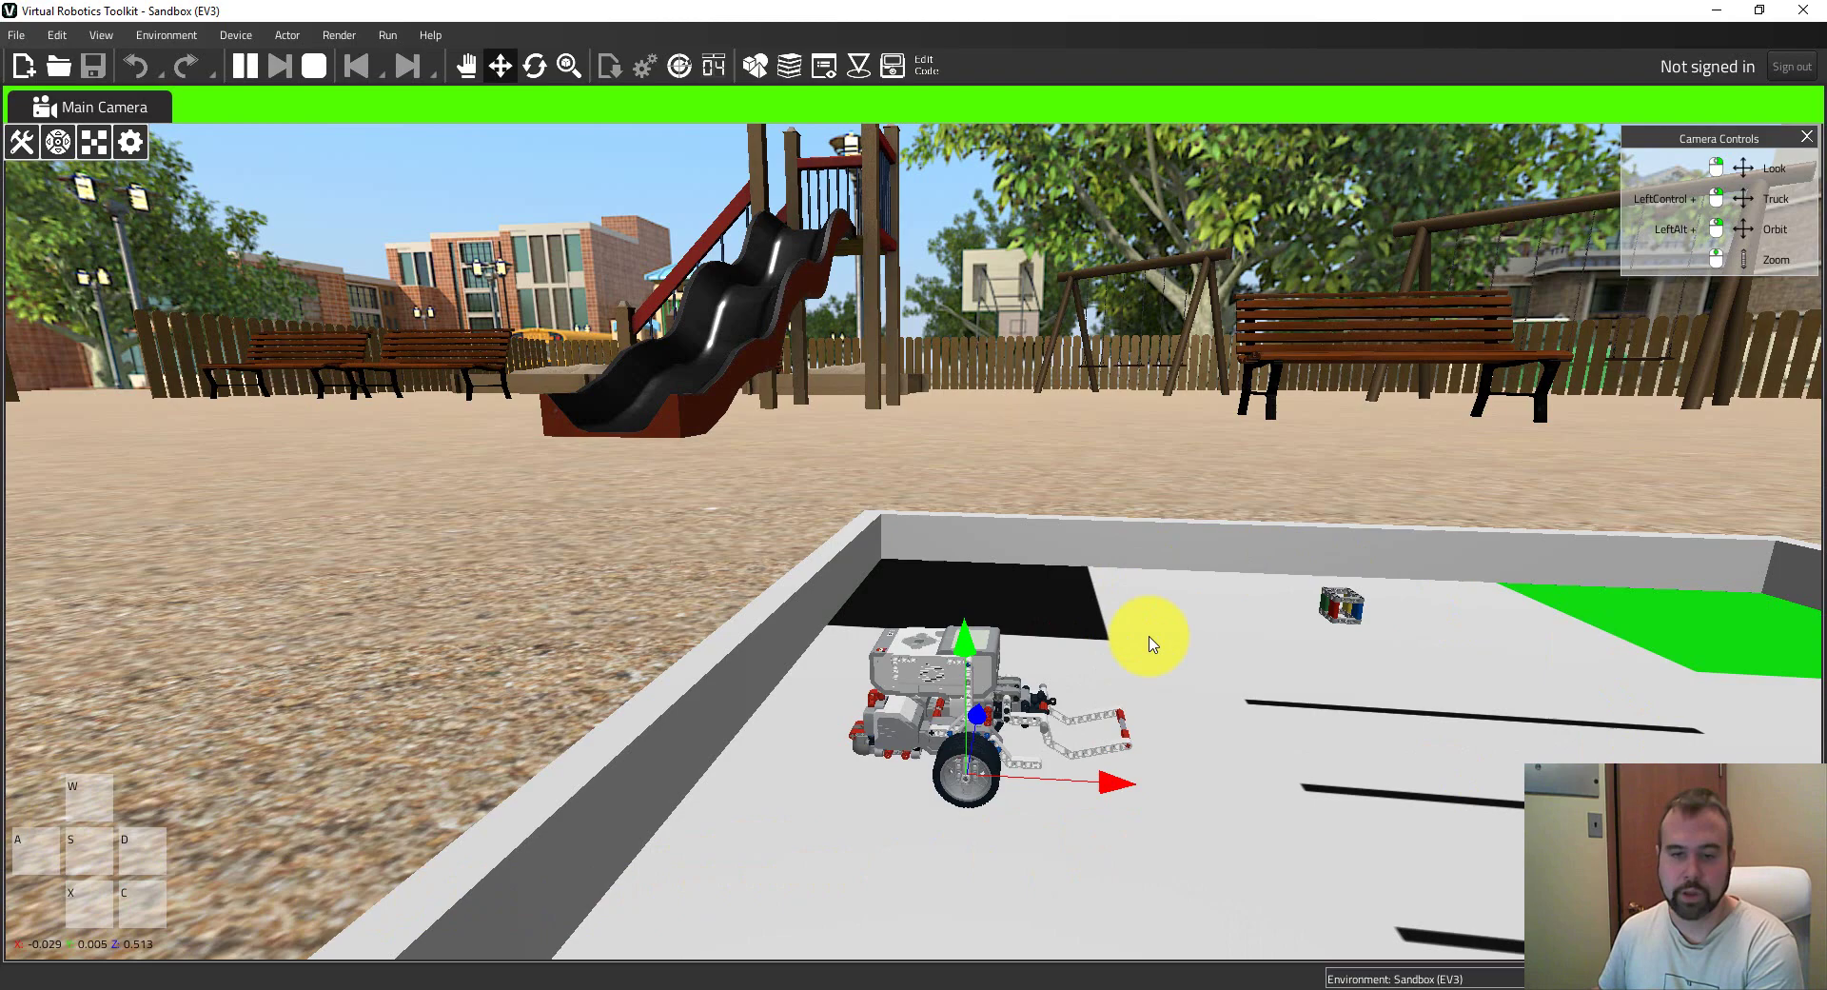
From the robot's front, cycle the lifter up and down four times ending flat, then orbit back.
{"action": "left_click_drag", "start_coordinate": [1195, 660], "coordinate": [826, 632], "text": "alt"}
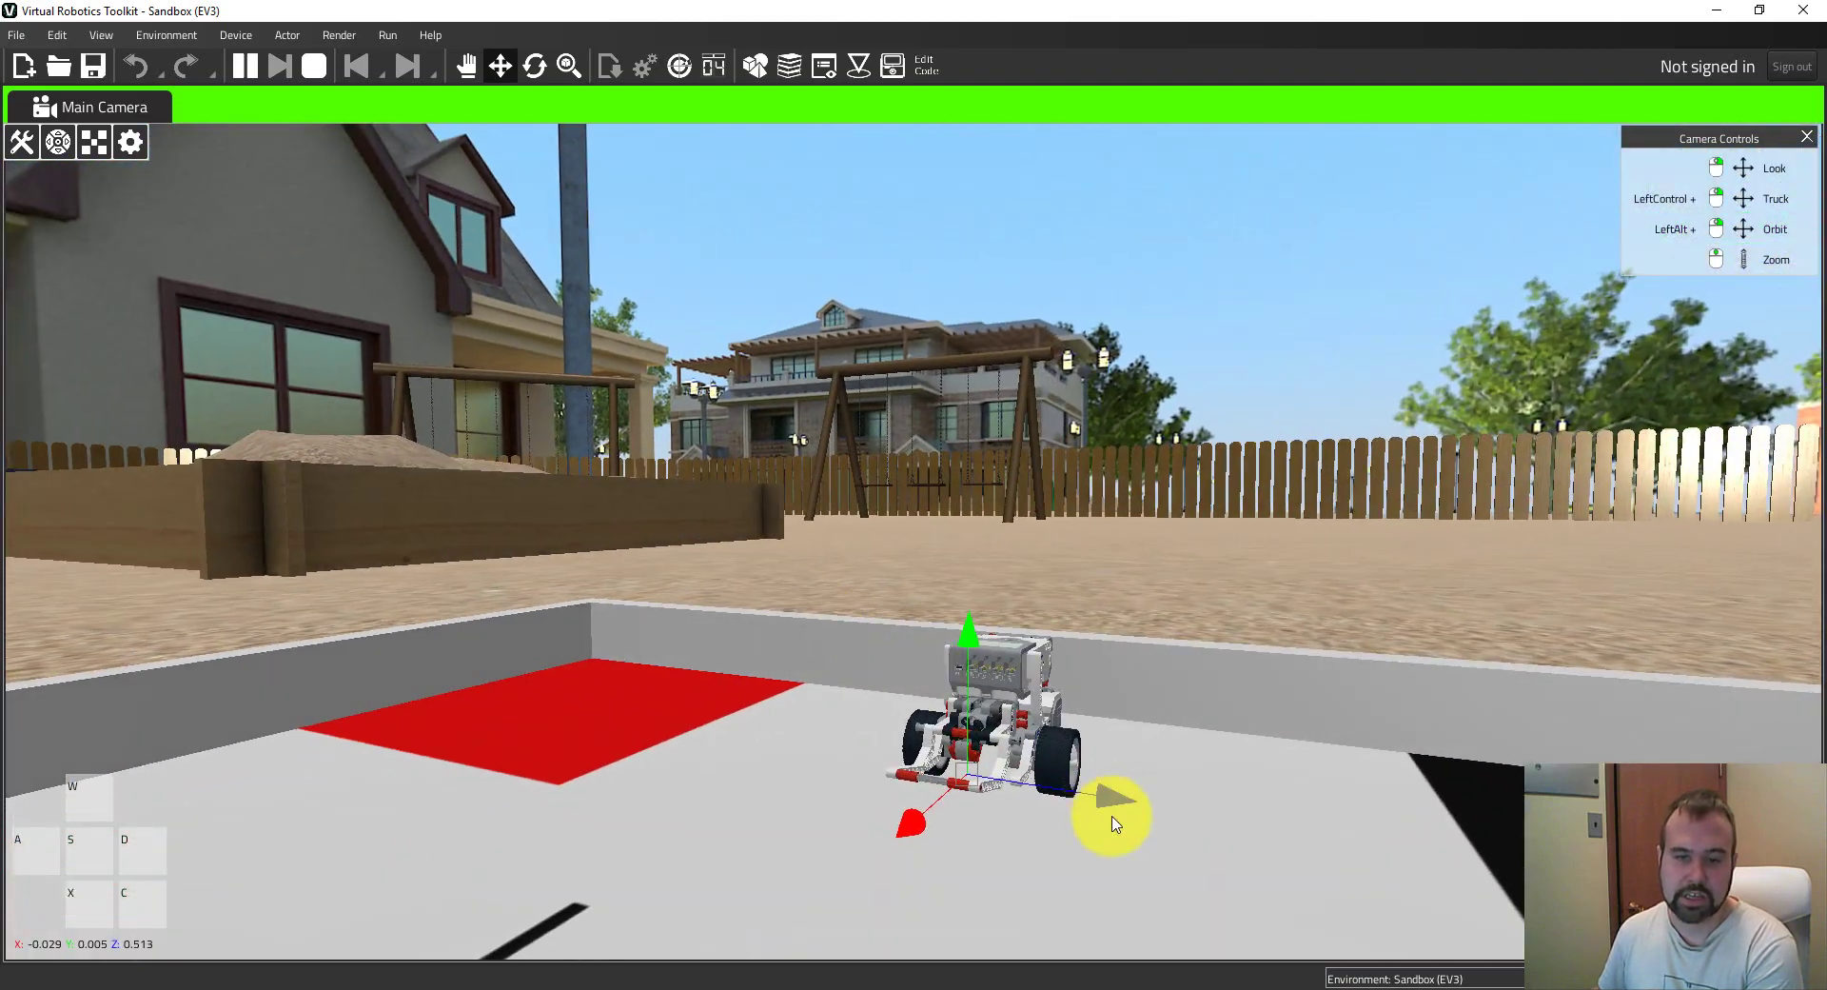
{"action": "scroll", "coordinate": [1047, 864], "scroll_direction": "up", "scroll_amount": 3}
{"action": "left_click_drag", "start_coordinate": [1048, 864], "coordinate": [995, 777], "text": "alt"}
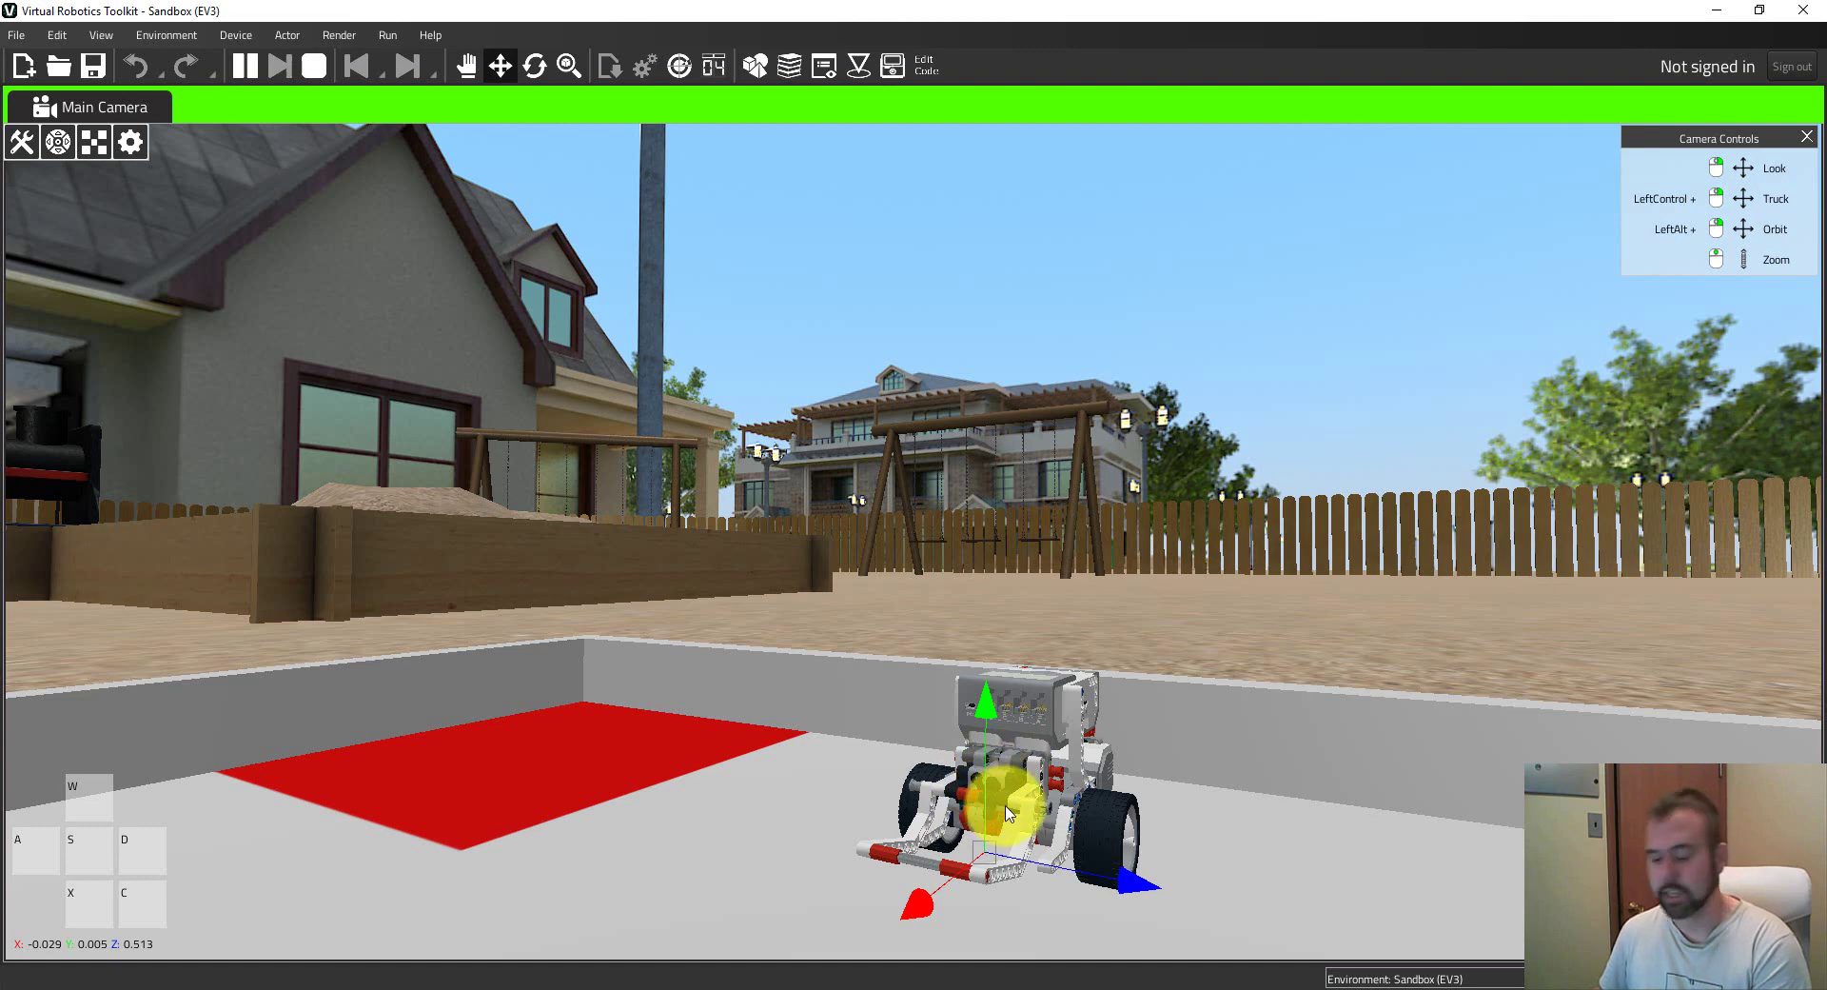
{"action": "key", "text": "x"}
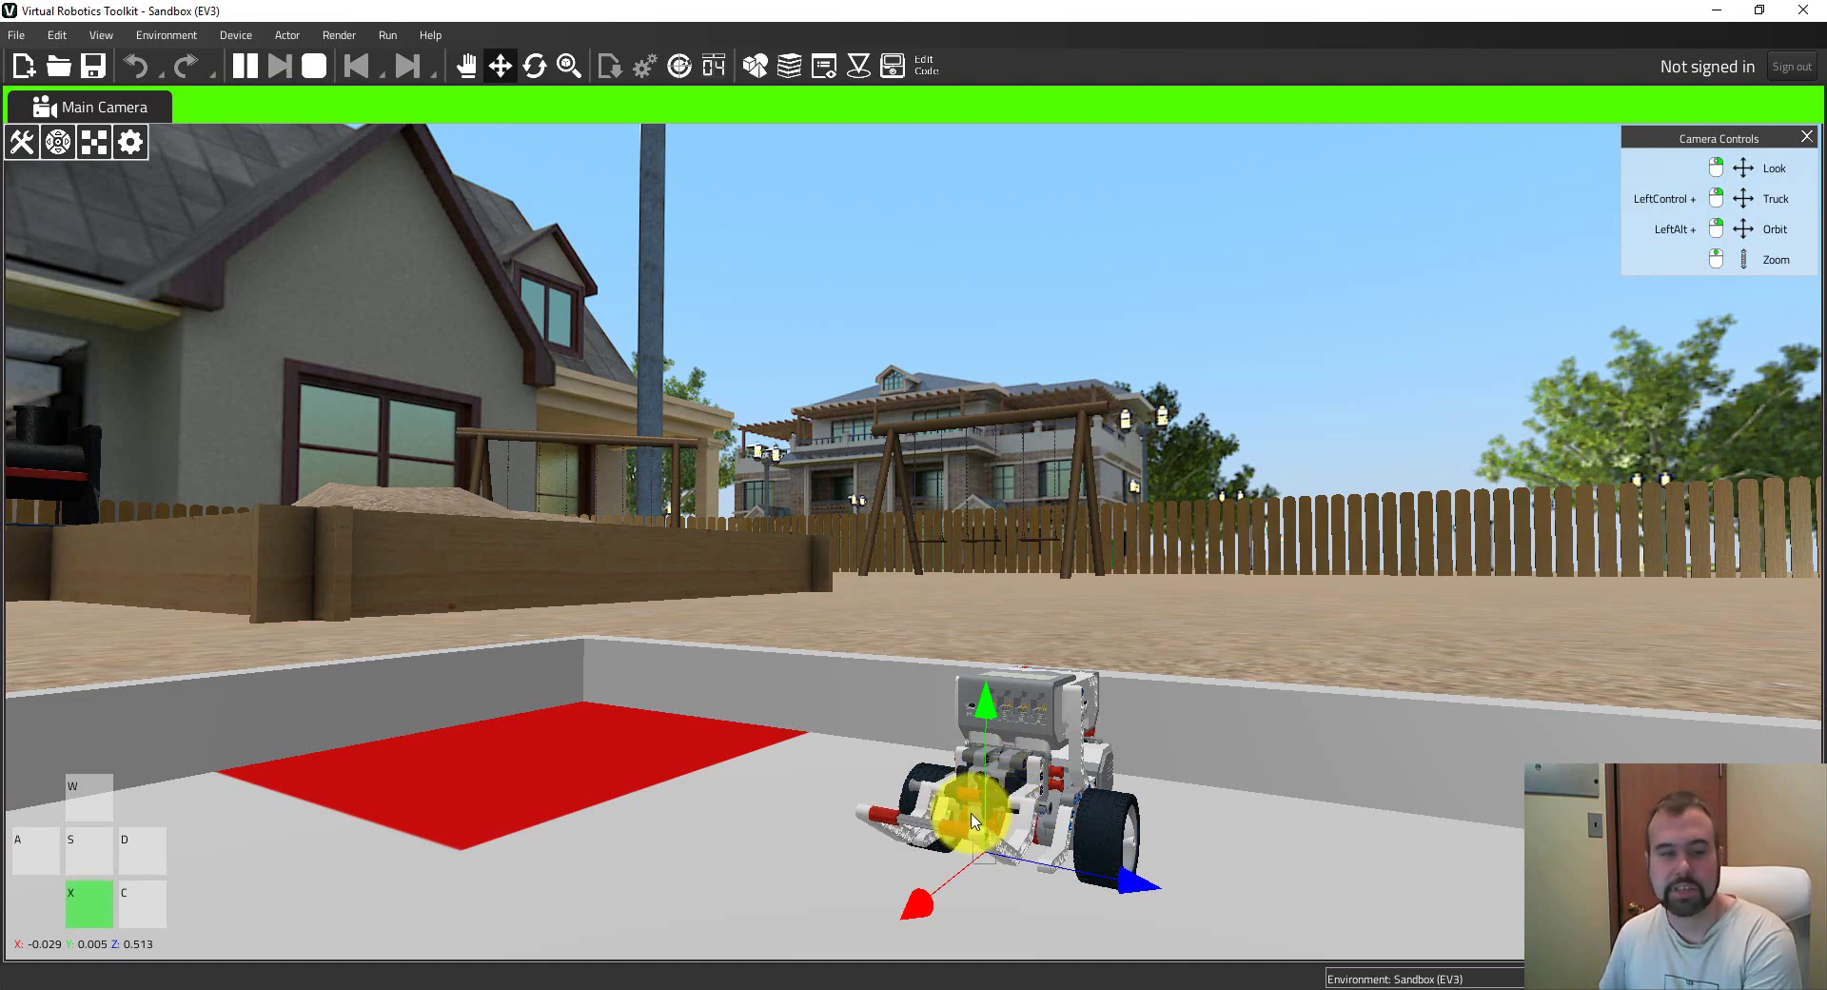
{"action": "key", "text": "c"}
{"action": "key", "text": "x"}
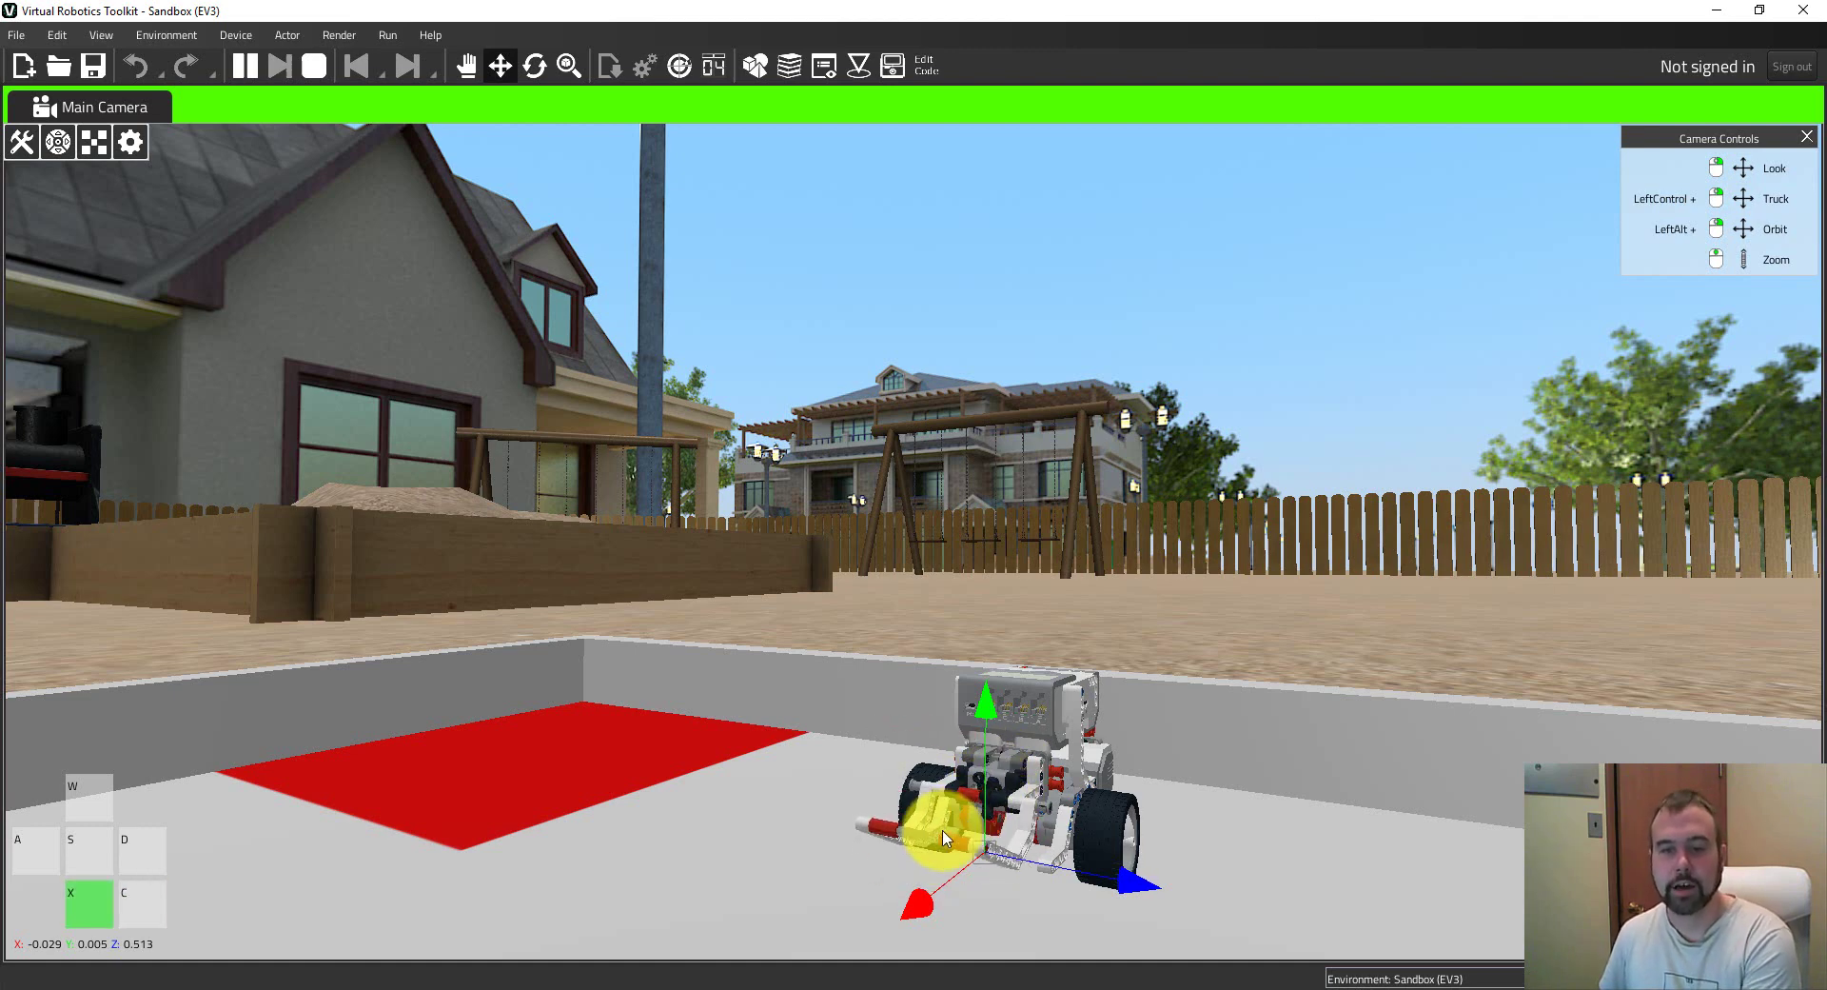
{"action": "key", "text": "c"}
{"action": "key", "text": "x"}
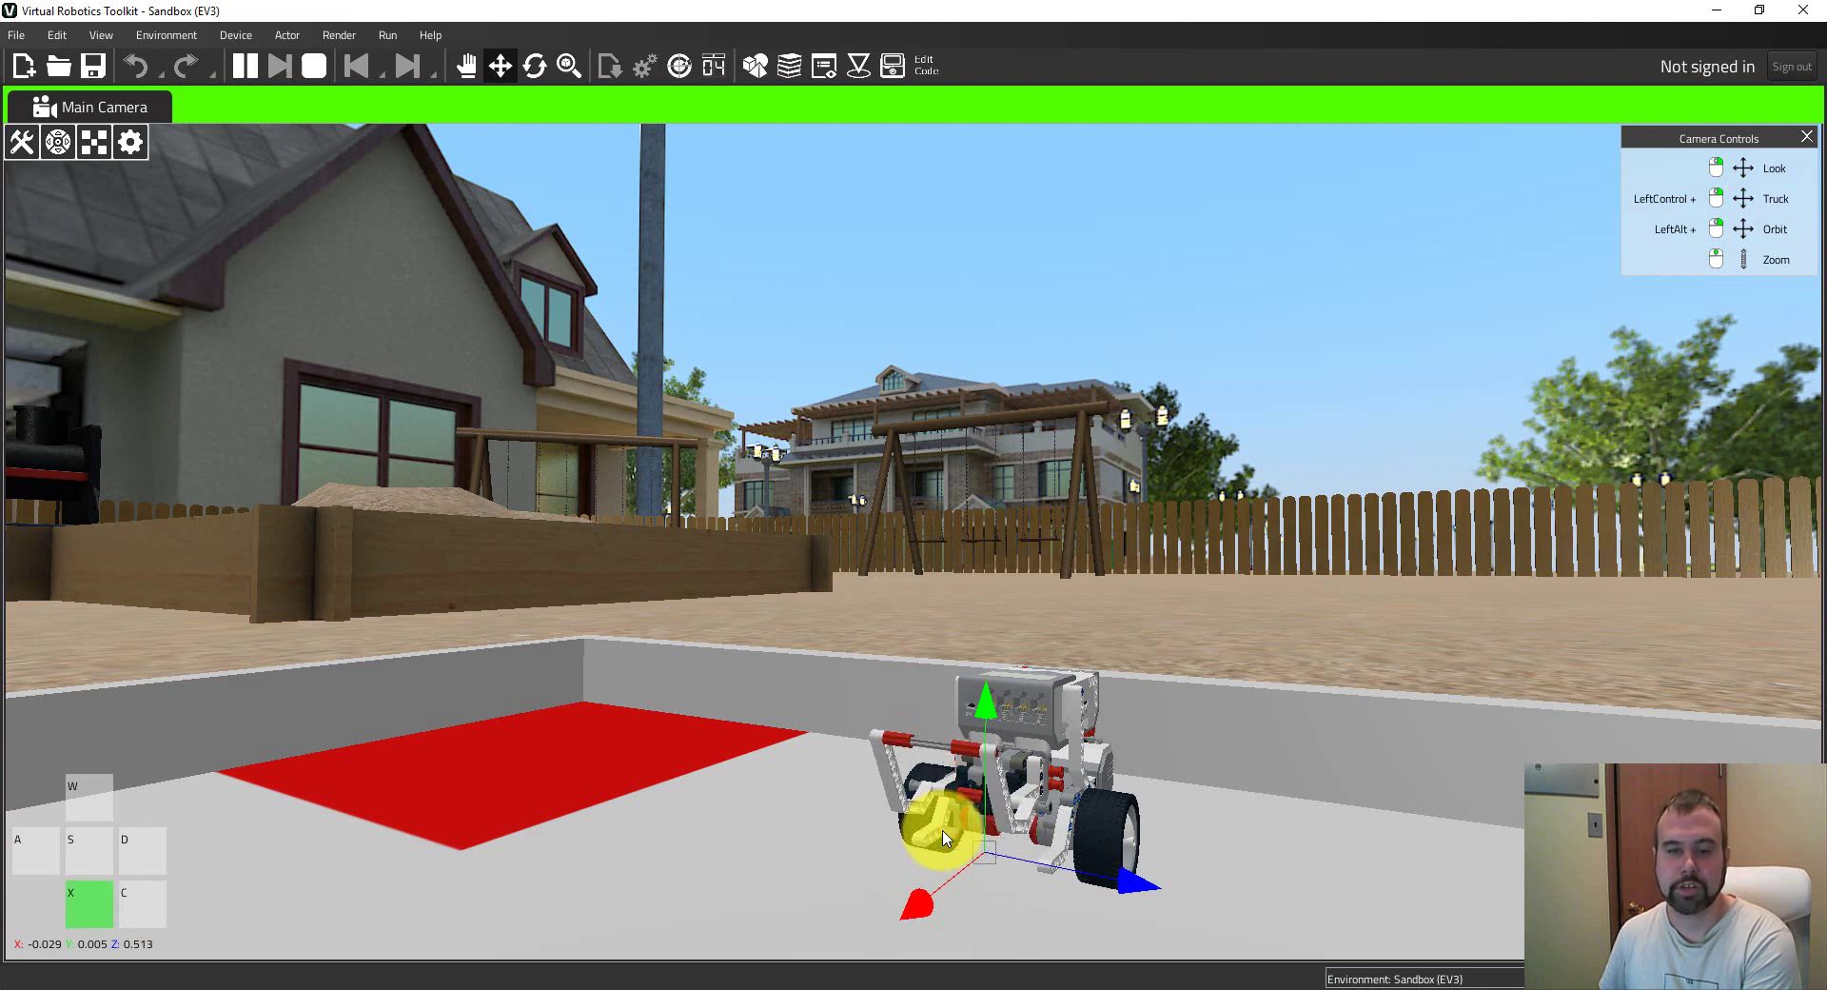
{"action": "key", "text": "c"}
{"action": "key", "text": "x"}
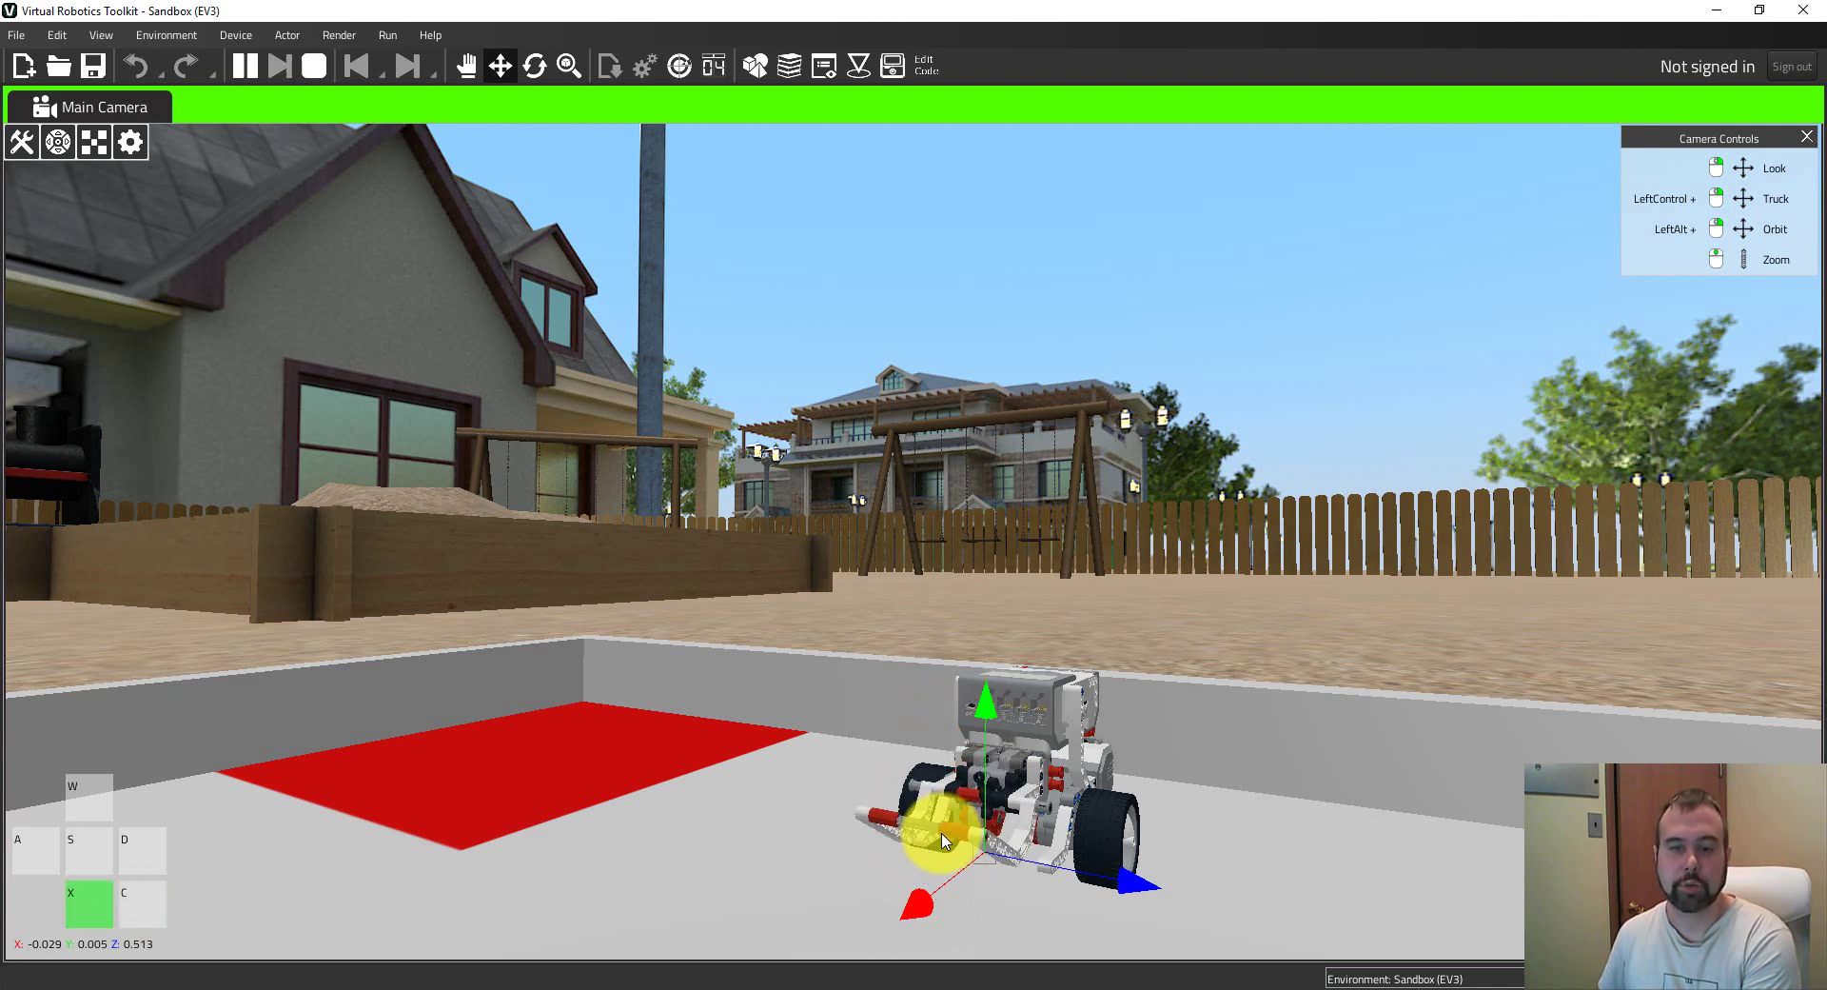
{"action": "key", "text": "c"}
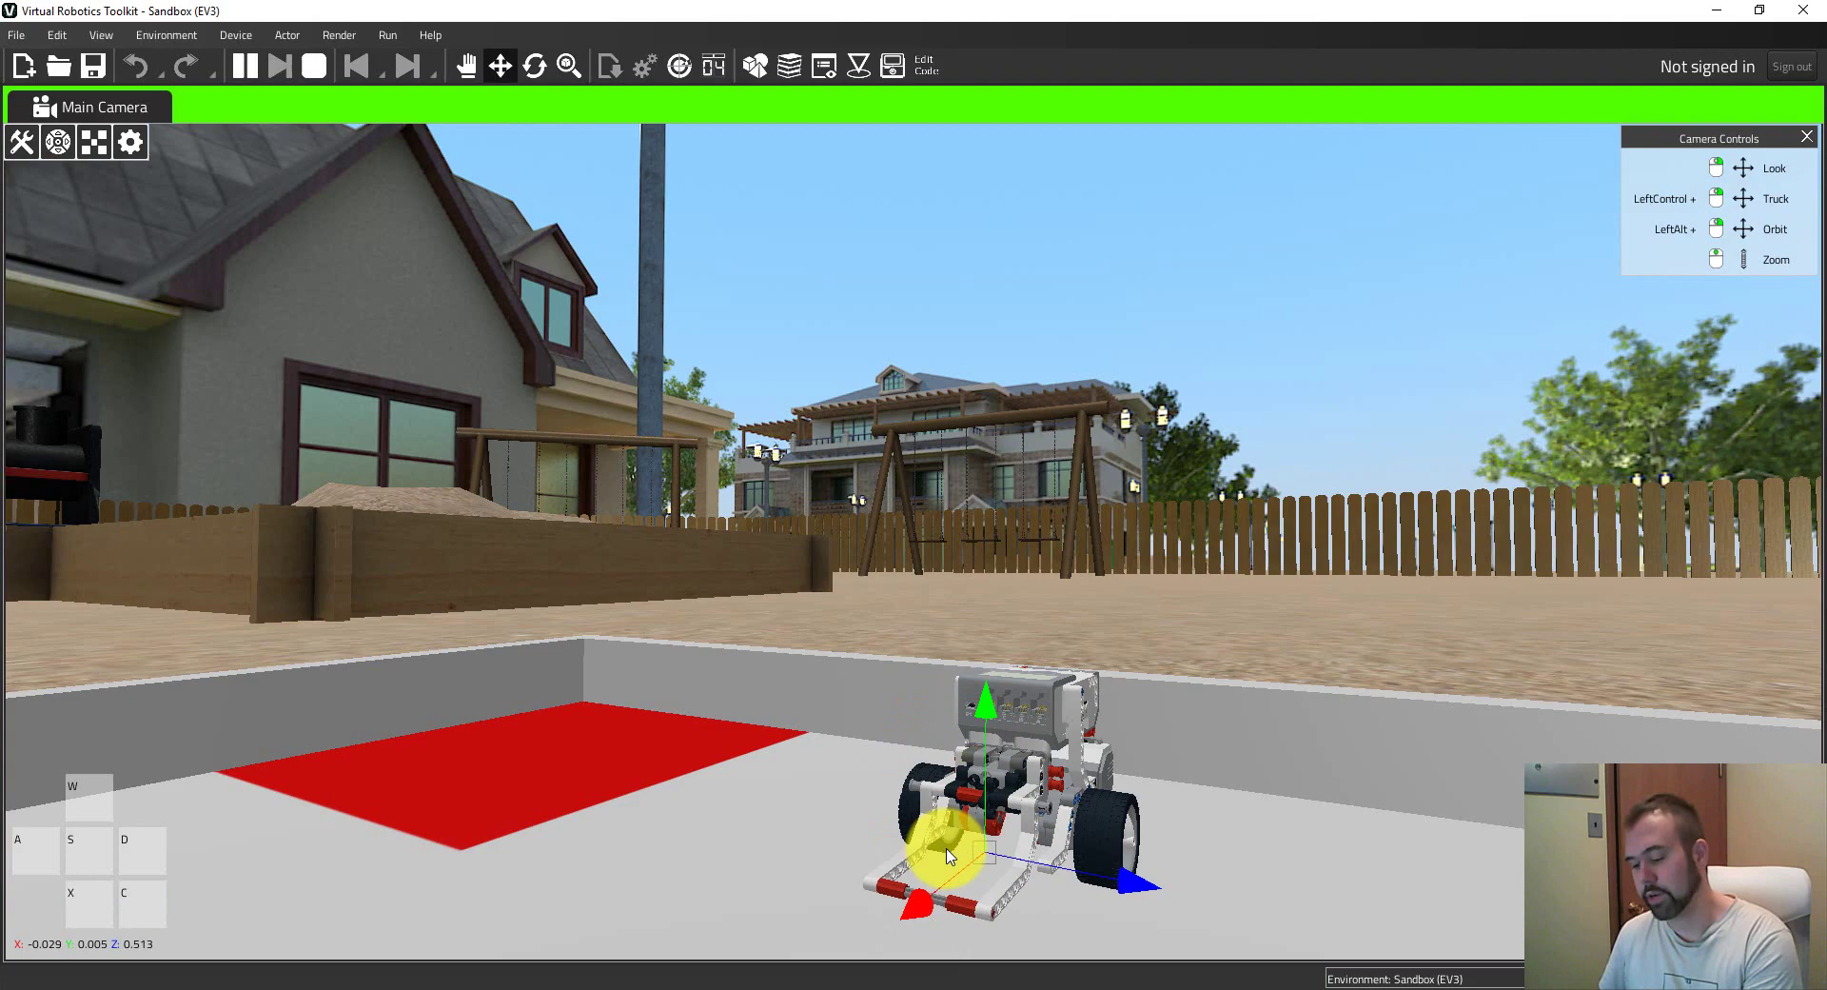
{"action": "left_click_drag", "start_coordinate": [947, 855], "coordinate": [1345, 945], "text": "alt"}
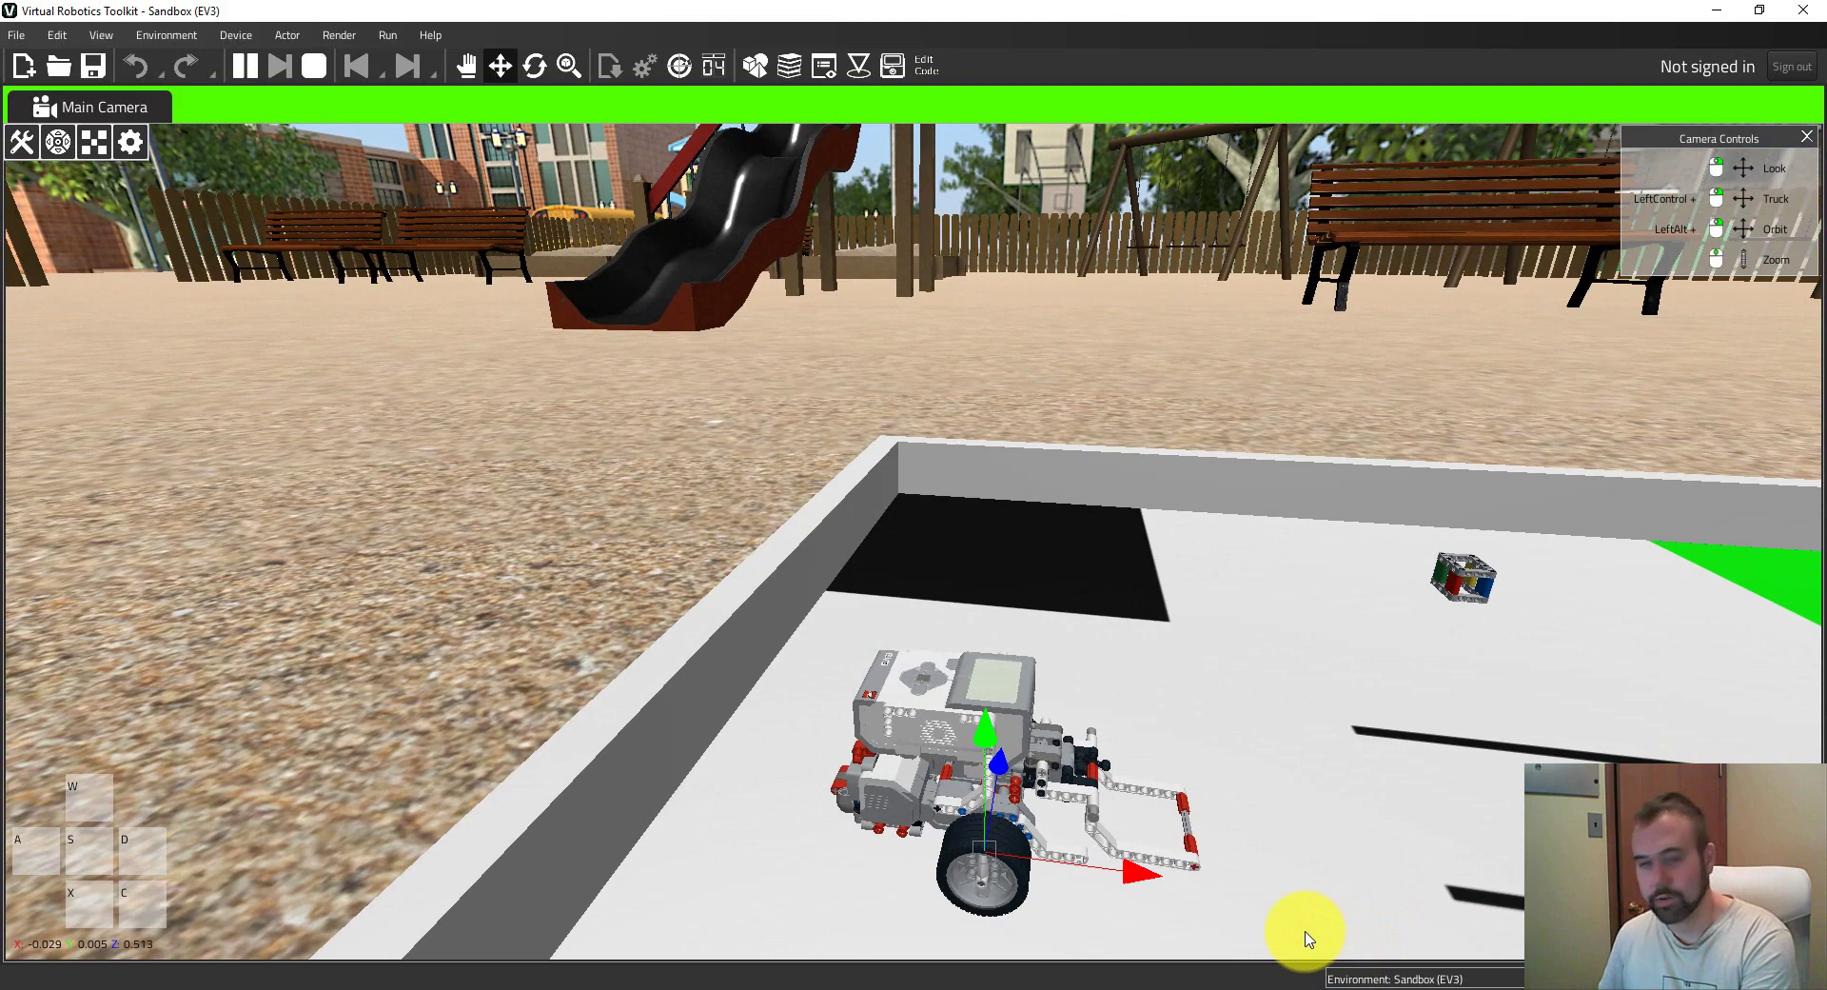
Drive the robot forward and left into the arena, raising then lowering the lifter arm.
{"action": "key", "text": "w"}
{"action": "key", "text": "a"}
{"action": "key", "text": "x"}
{"action": "key", "text": "w"}
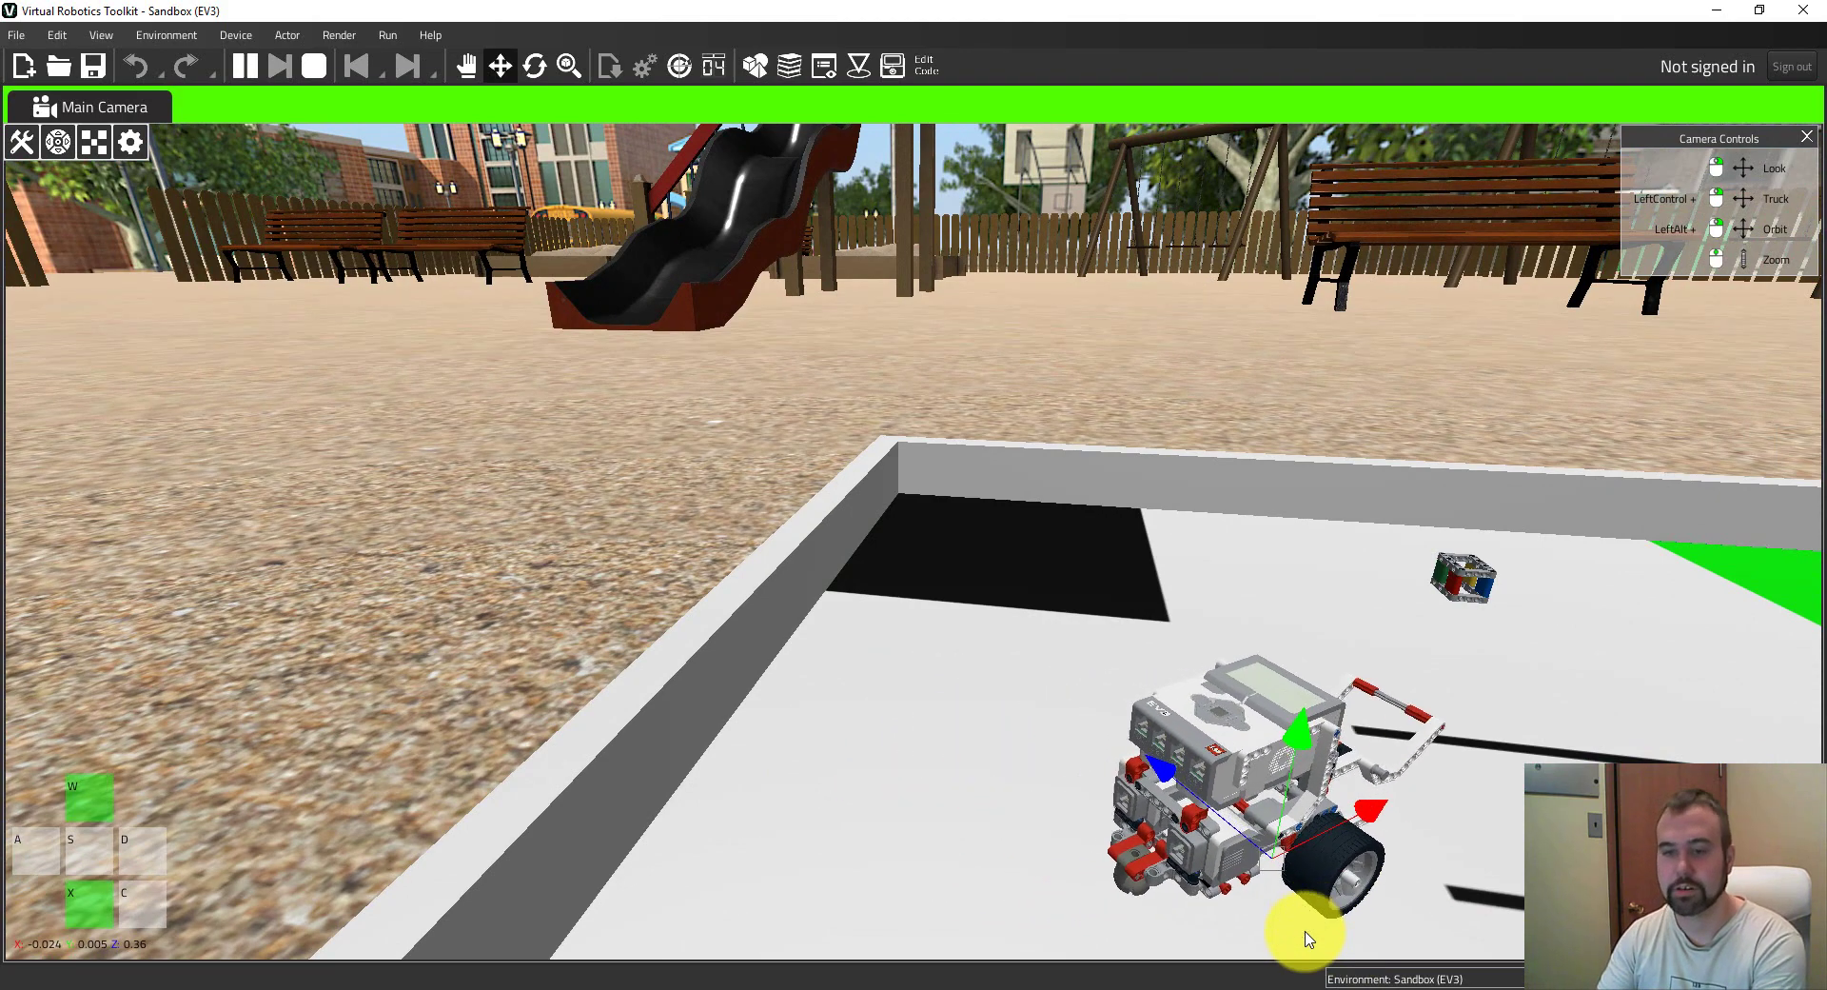
{"action": "key", "text": "a"}
{"action": "key", "text": "d"}
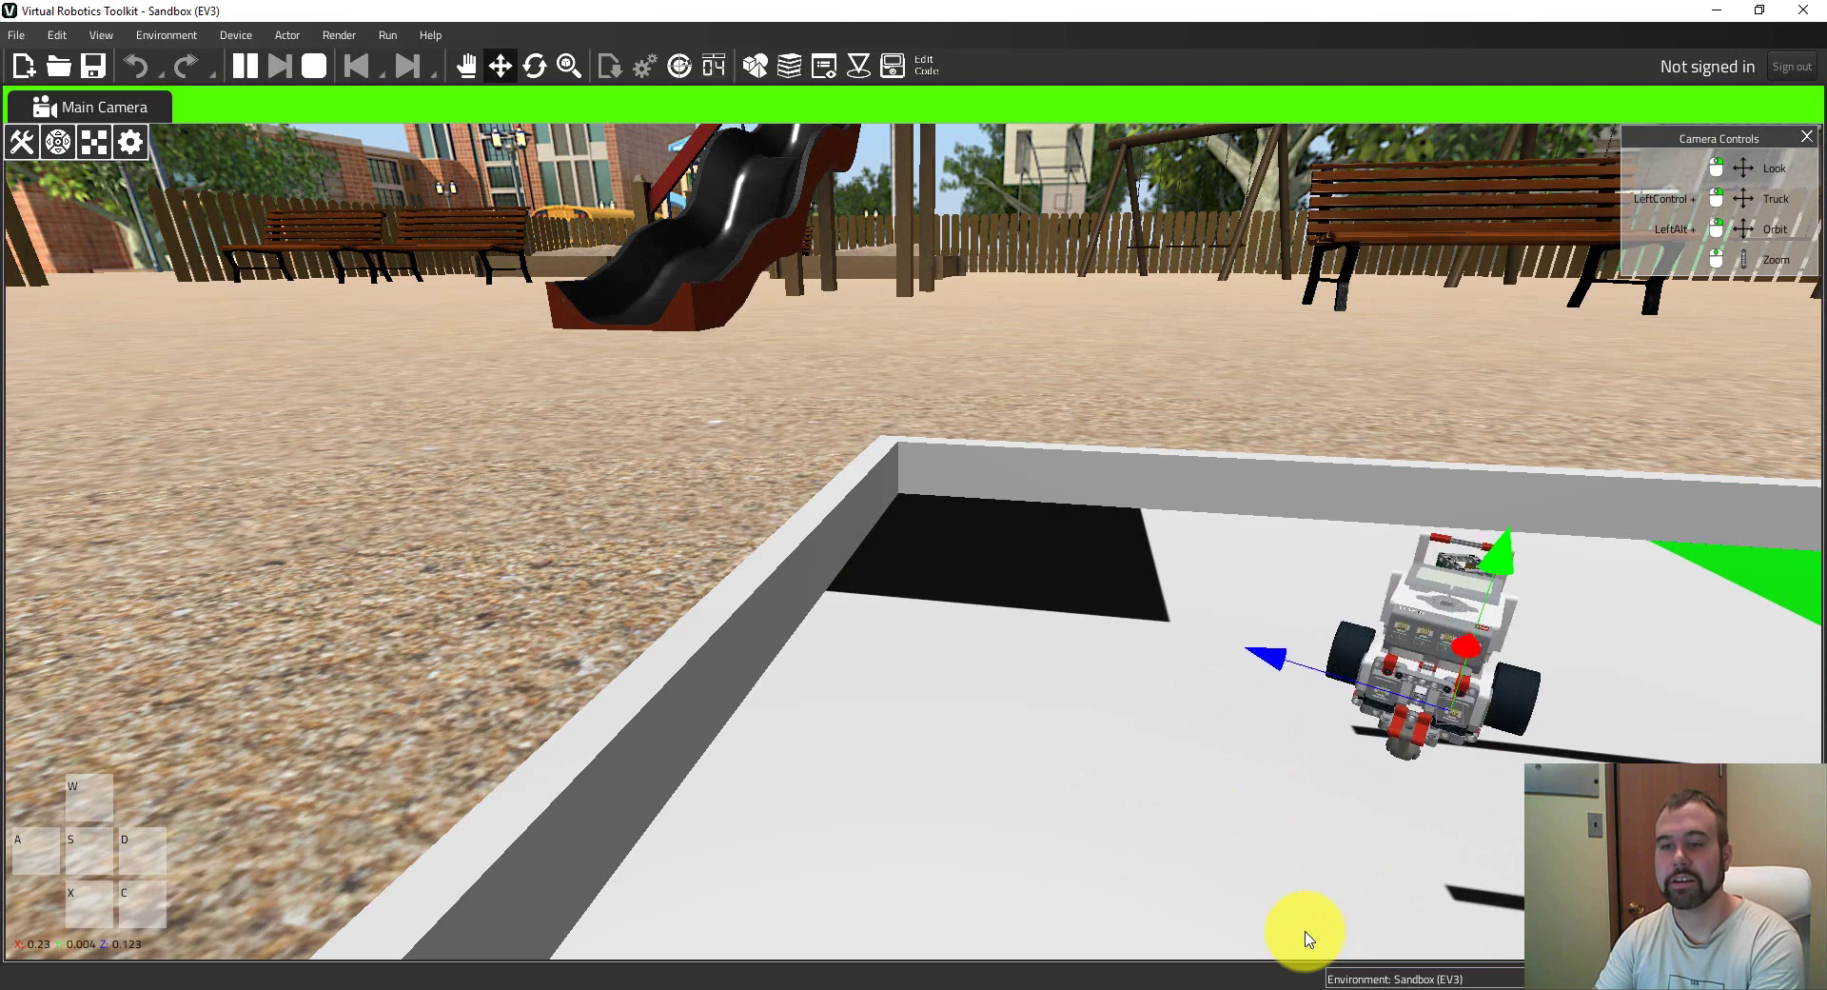
{"action": "key", "text": "w"}
{"action": "key", "text": "c"}
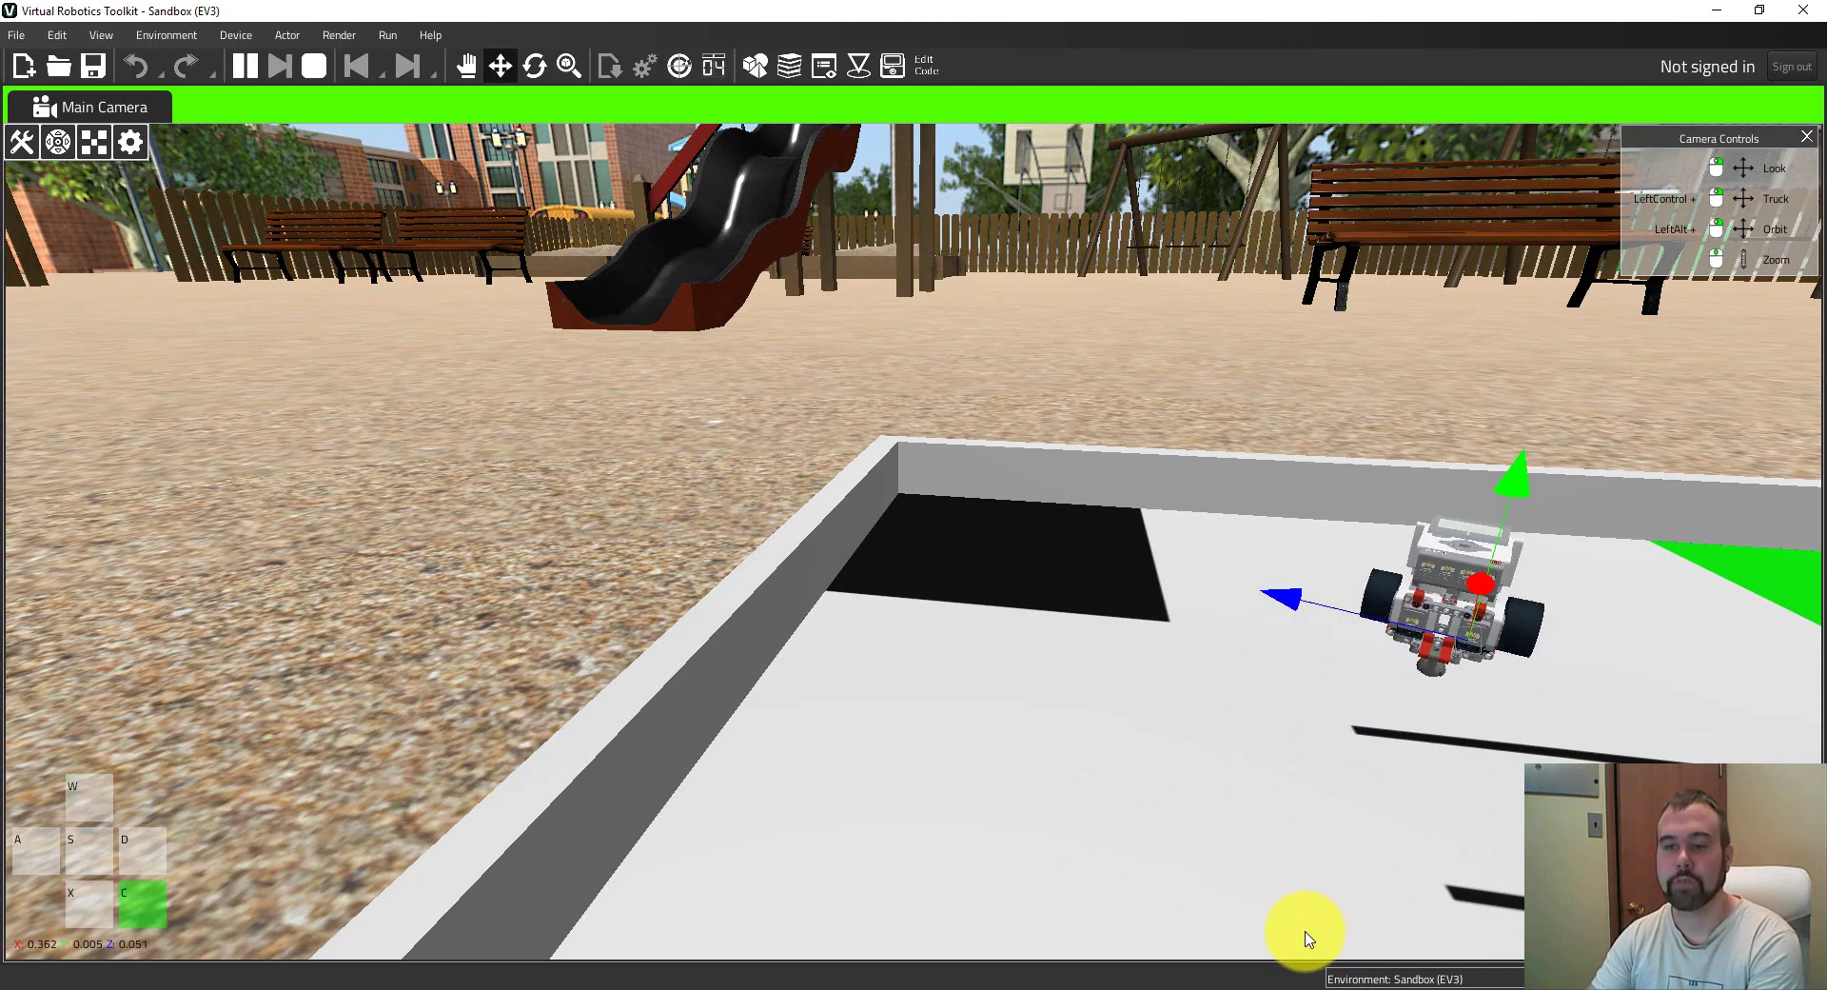
Reverse across the arena and steer up to the small cube, raising the lifter beside it.
{"action": "key", "text": "d"}
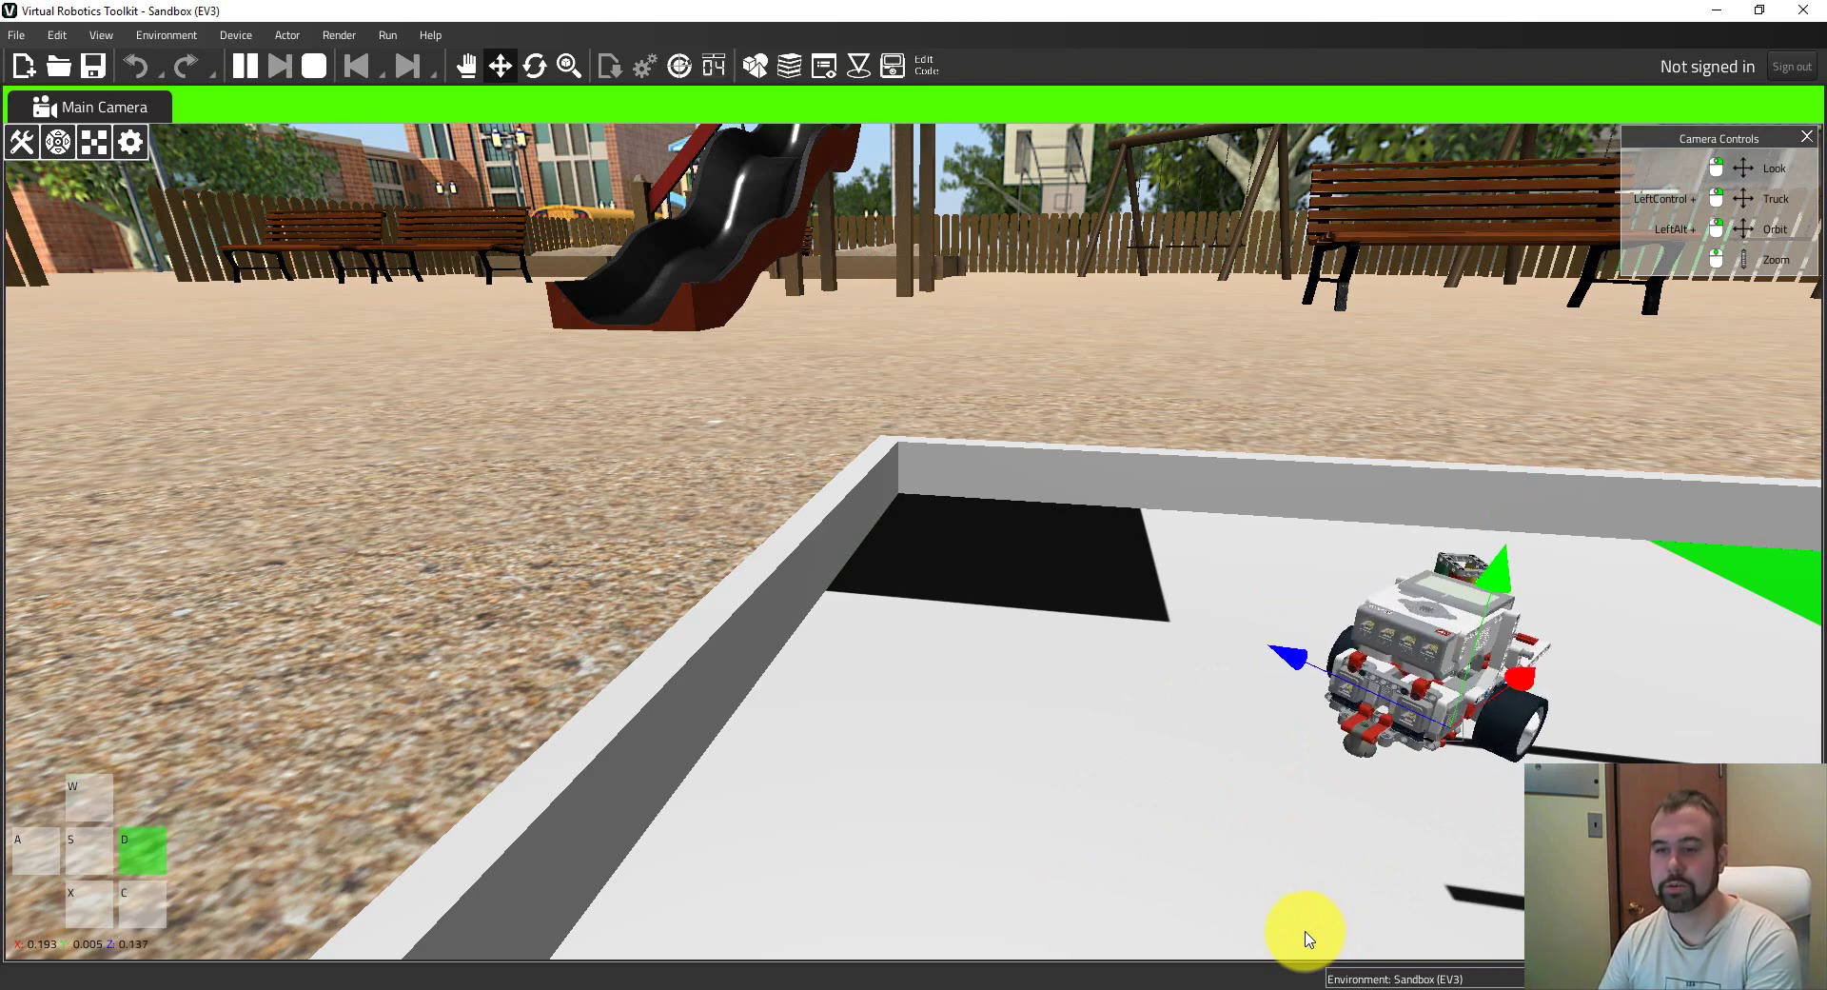
{"action": "key", "text": "s"}
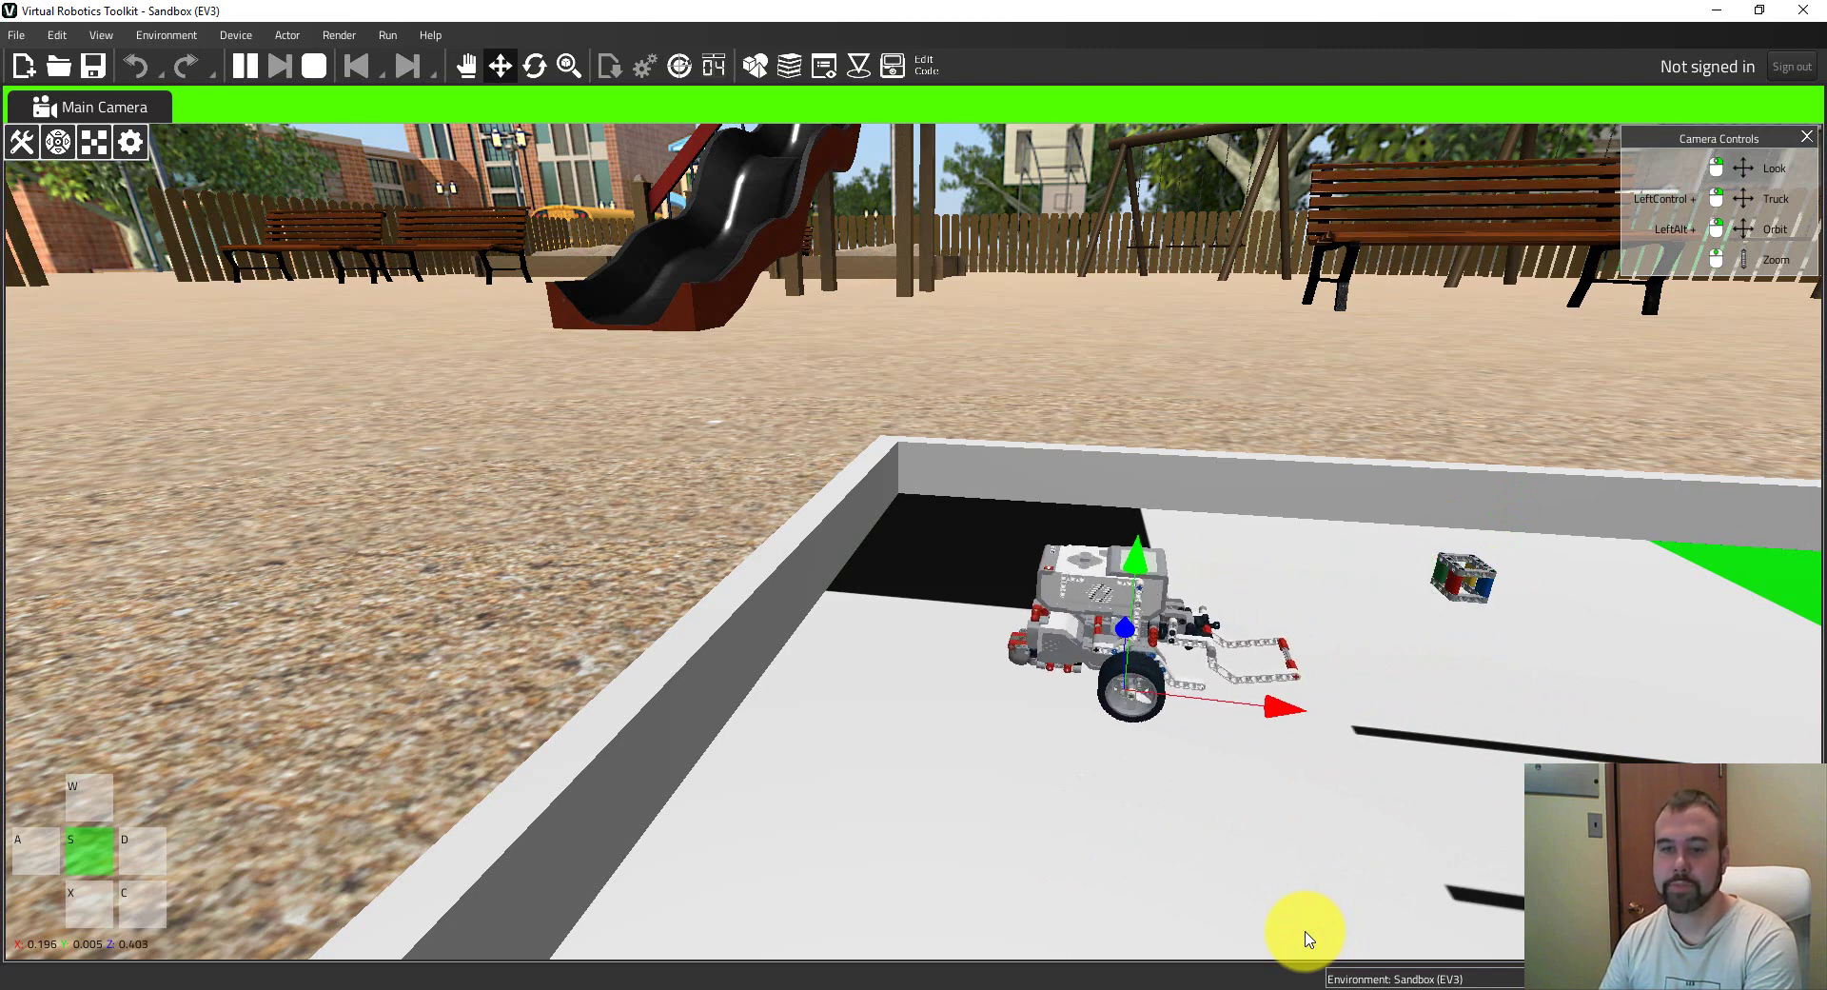
{"action": "key", "text": "a"}
{"action": "key", "text": "w"}
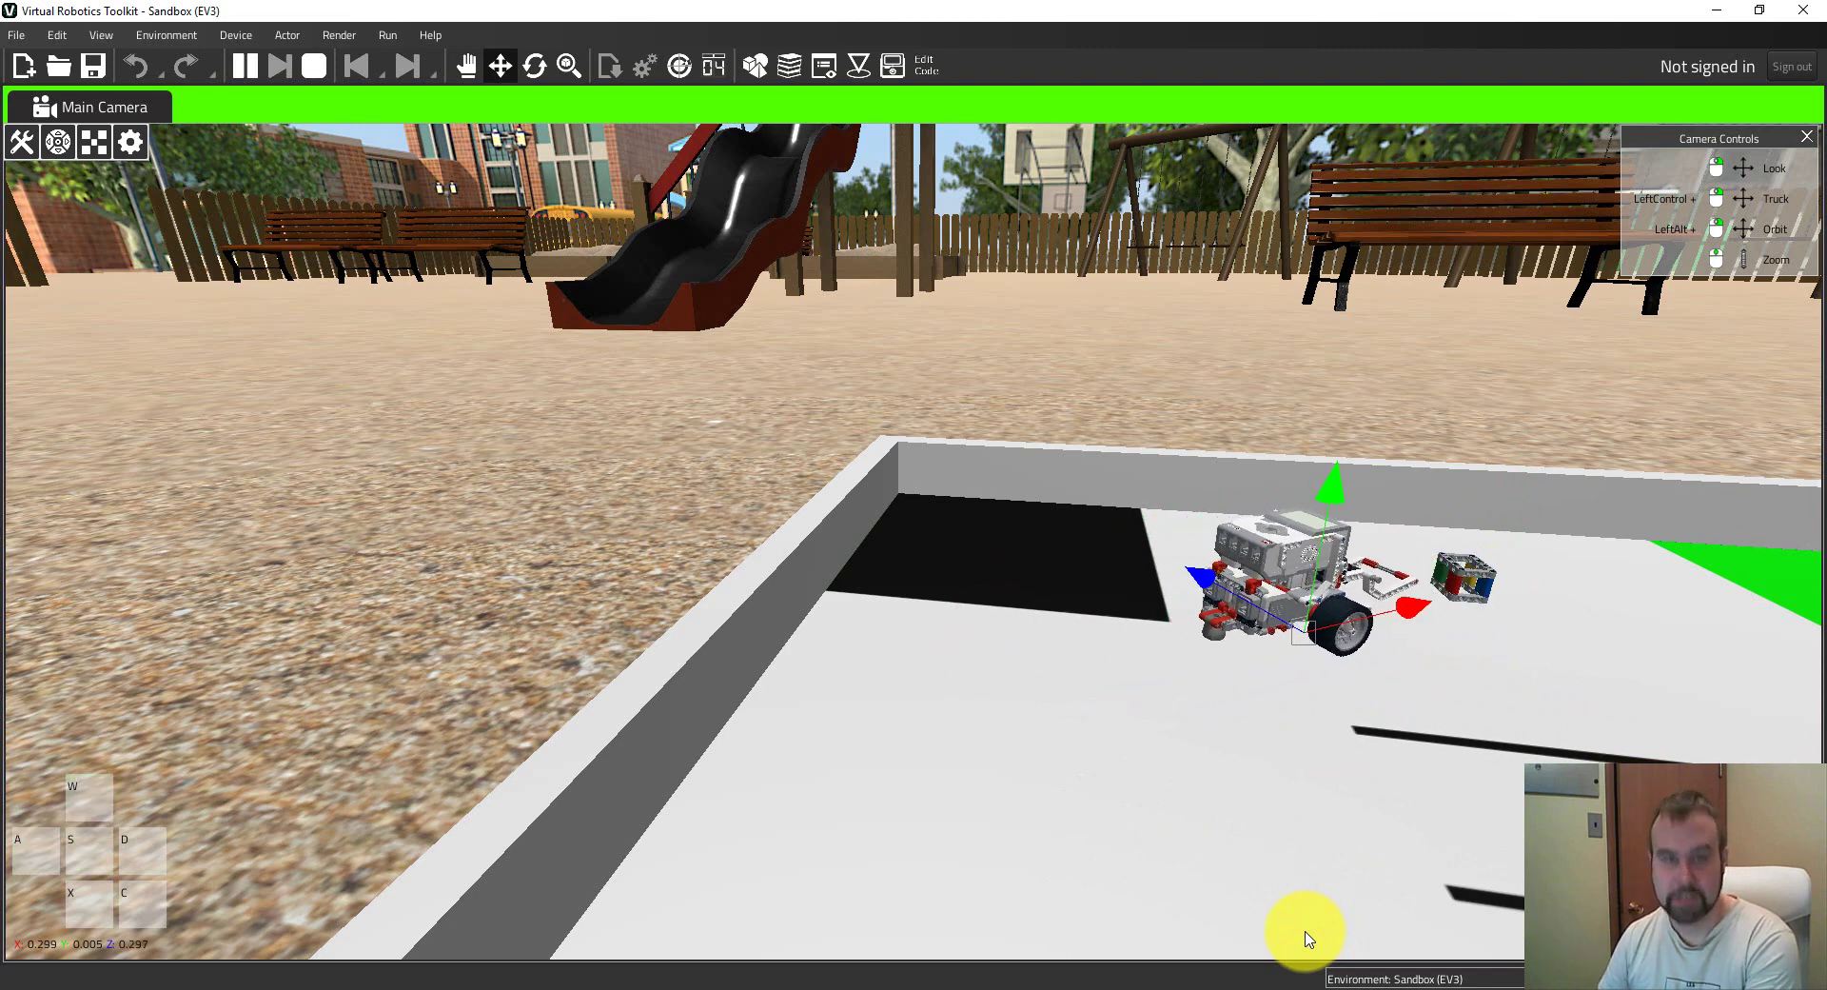
{"action": "key", "text": "d"}
{"action": "key", "text": "x"}
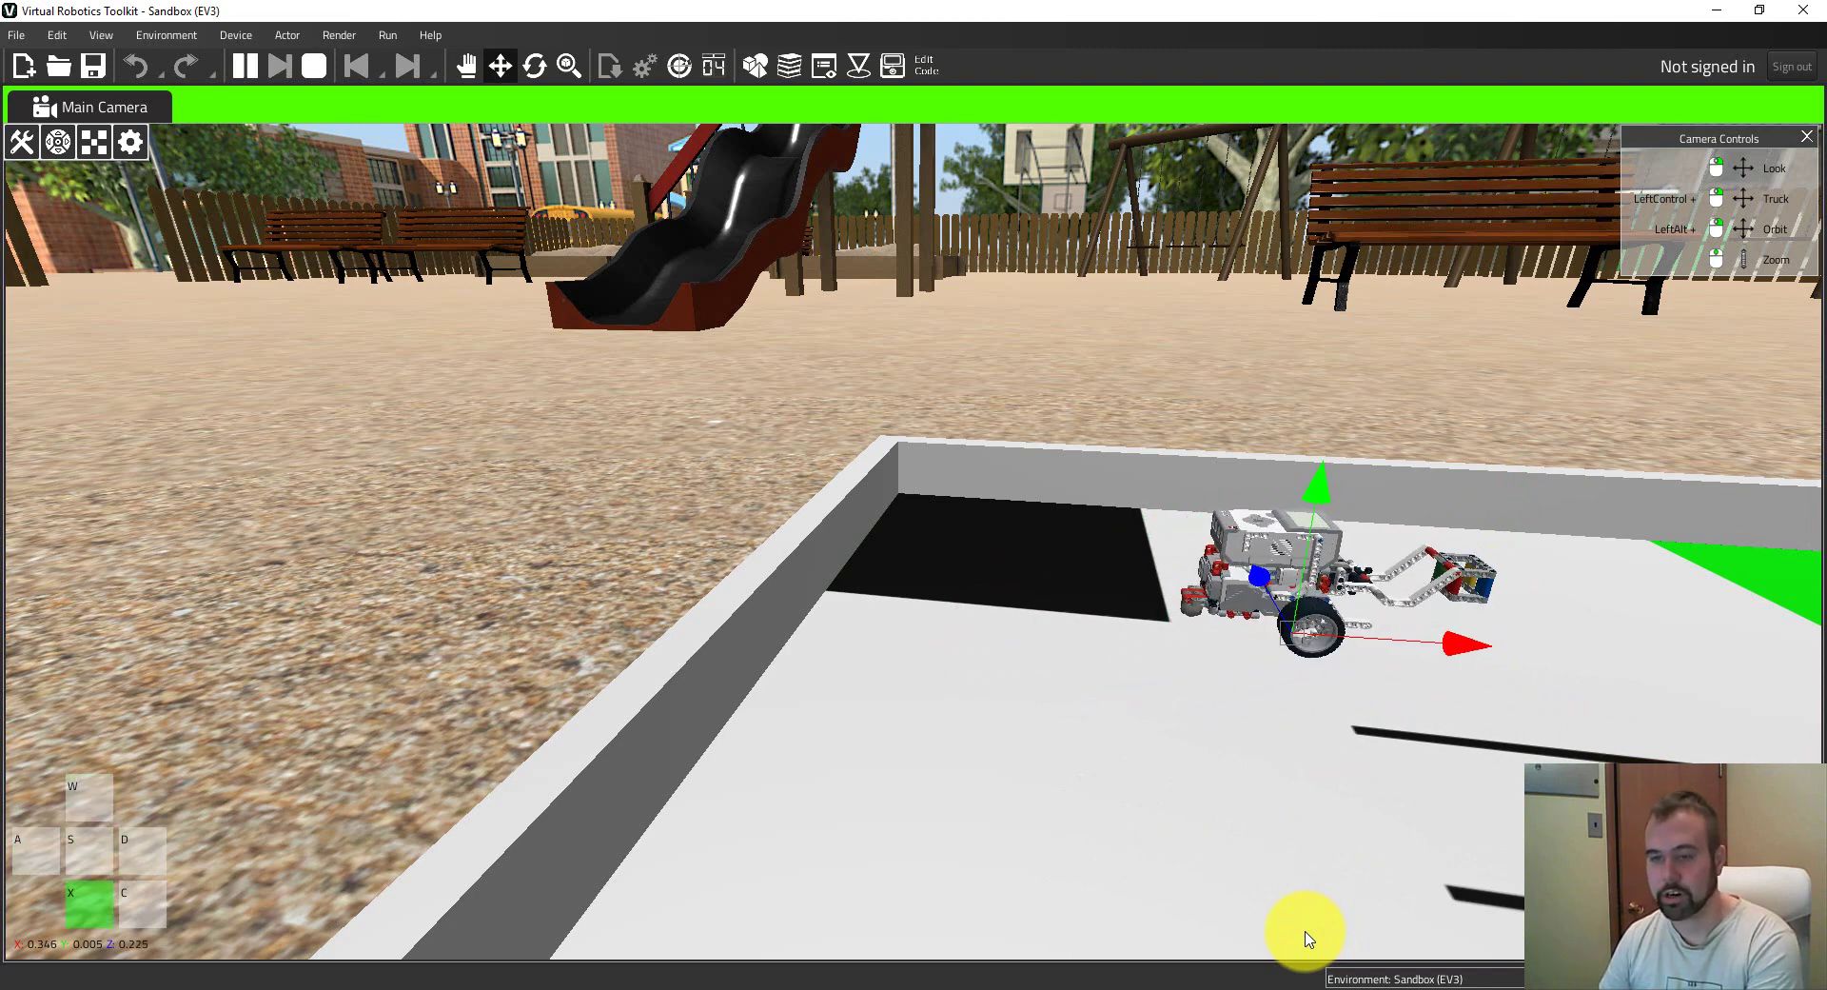
{"action": "key", "text": "w"}
{"action": "key", "text": "a"}
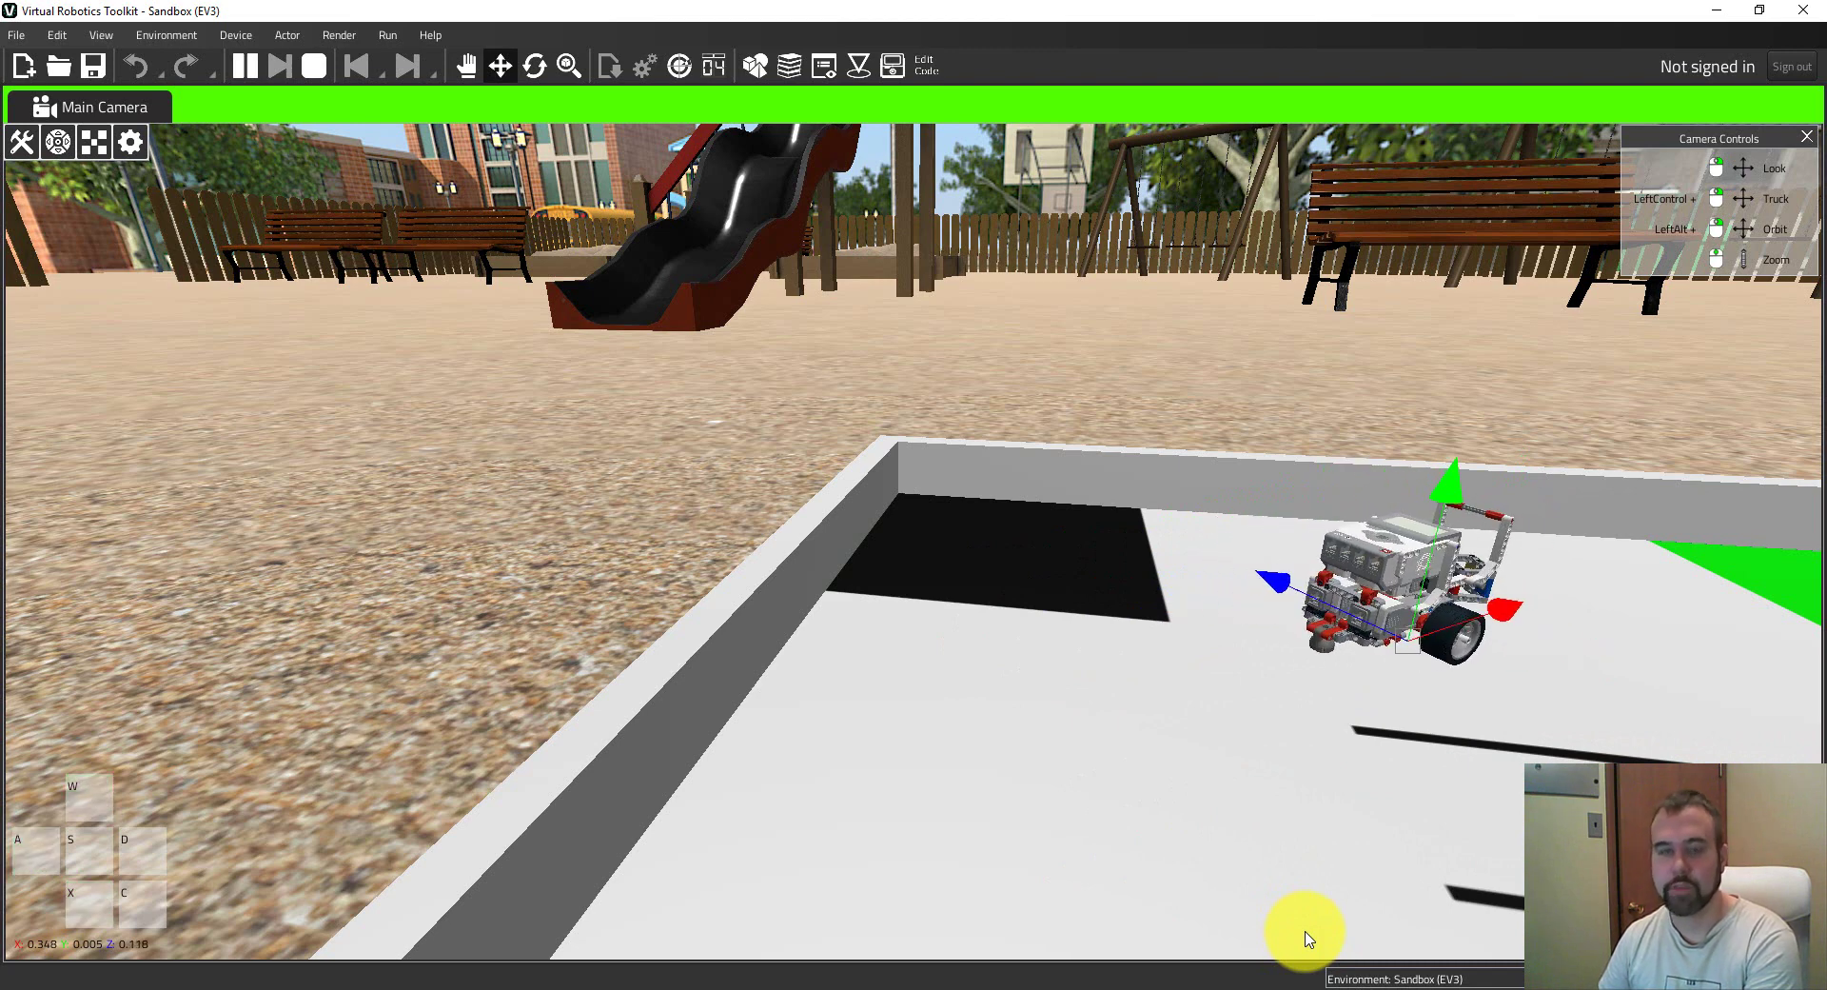